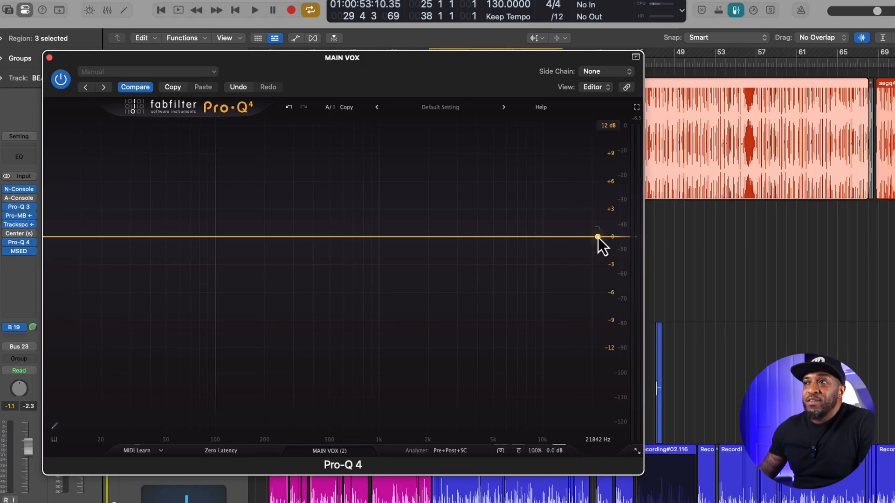
- Try a 12 dB/oct high cut band at about 2665 Hz and delete it
left_click(598, 238)
left_click_drag(598, 237, 449, 238)
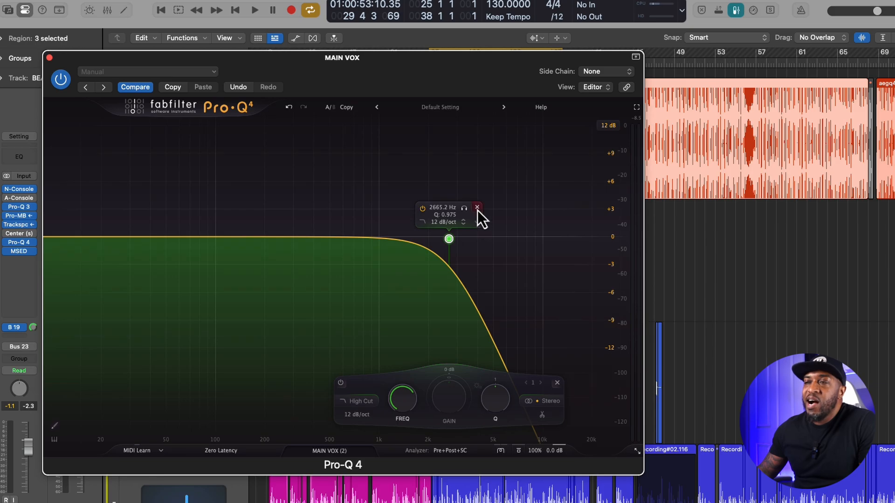
left_click(478, 208)
- Try a 12 dB/oct low cut band at about 16.7 Hz with a Q of about 1.1, and delete it
left_click(58, 238)
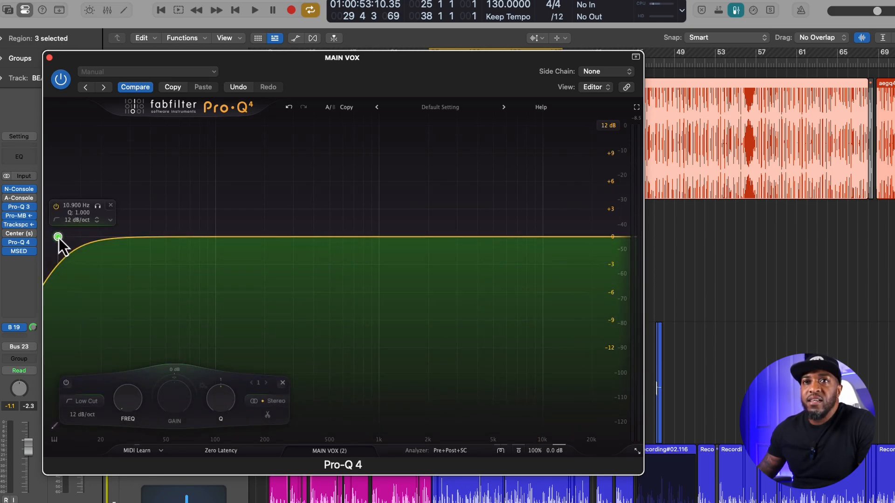
left_click_drag(59, 238, 88, 231)
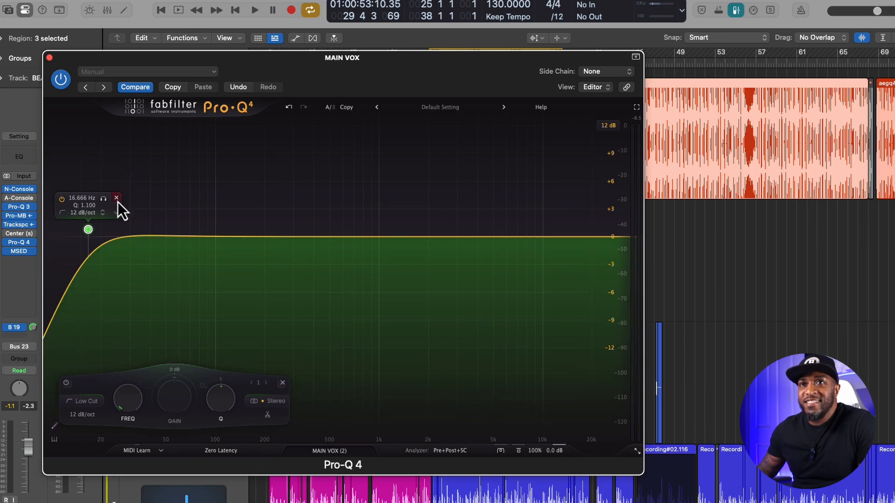
left_click(117, 198)
- Try a low cut band at about 36 Hz and a low shelf cut of about 2 dB at 38 Hz, deleting each
left_click(73, 396)
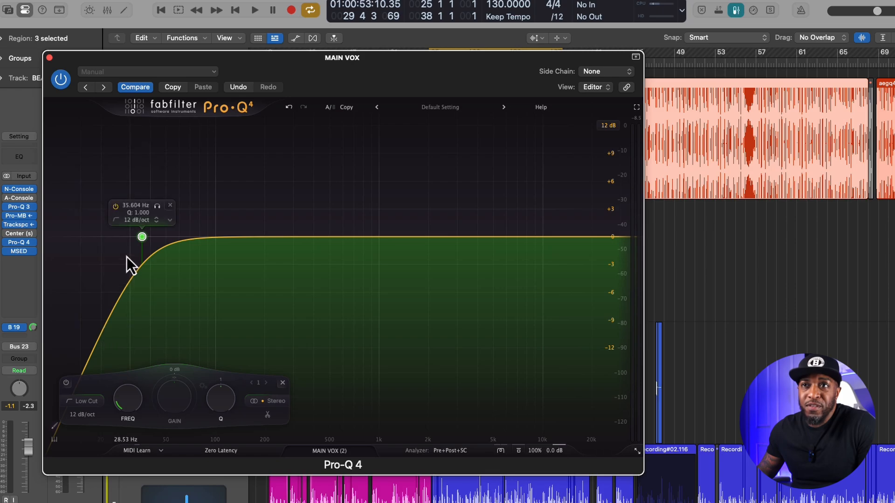
left_click(171, 207)
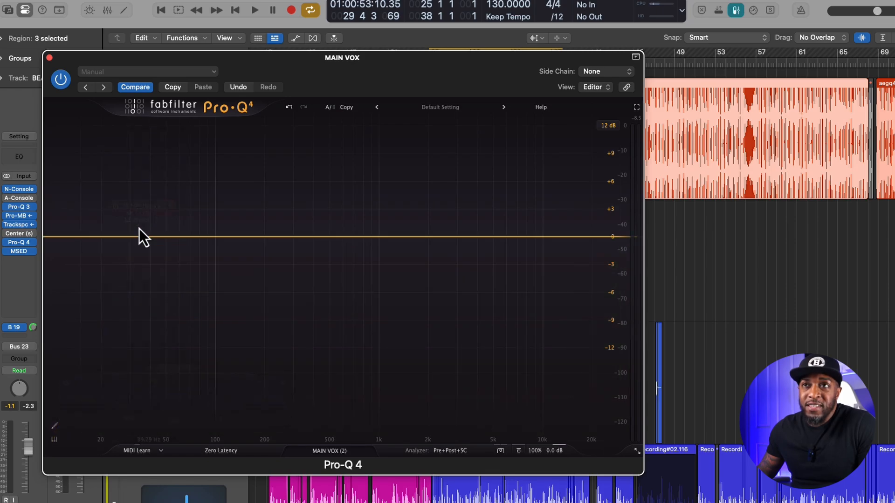
left_click(99, 257)
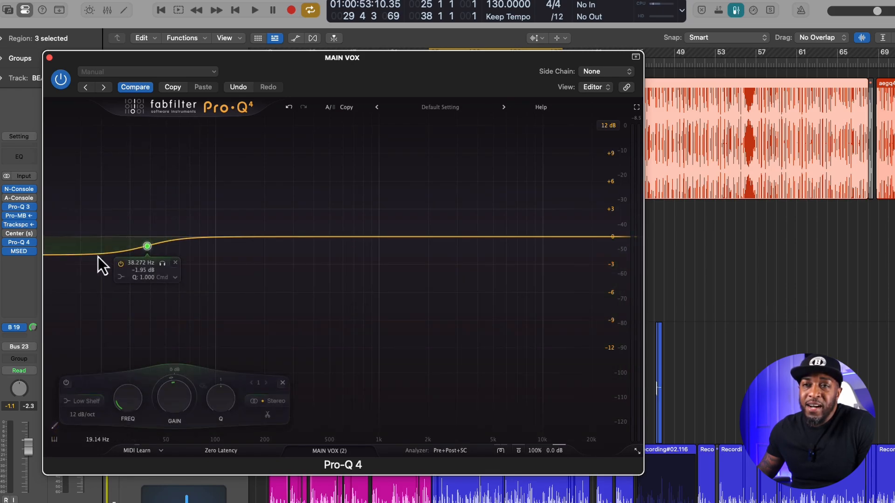
left_click(176, 263)
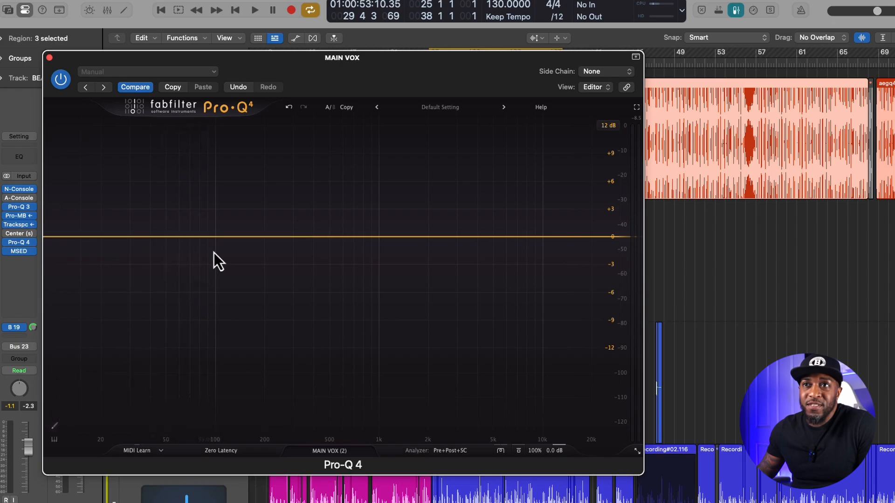
- Try two bell cuts of about 3 dB, one at 112 Hz and one in the upper mids, and delete both together
left_click(223, 267)
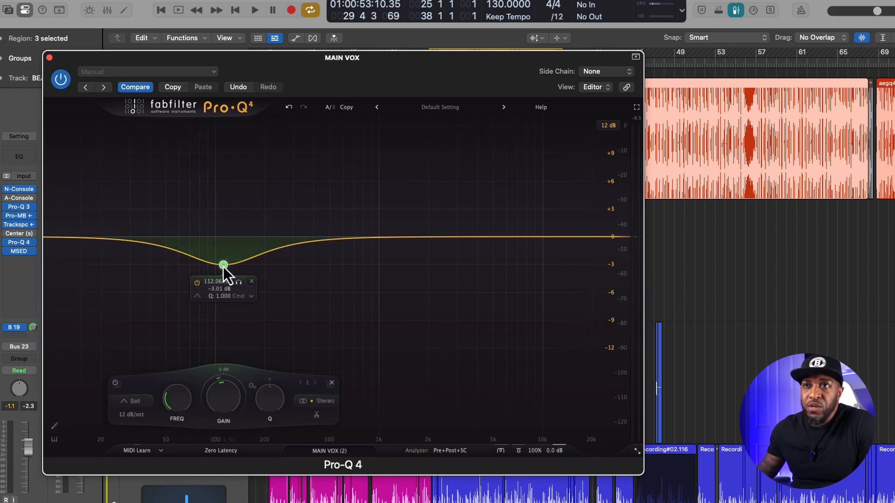
left_click(406, 267)
left_click_drag(189, 212, 448, 319)
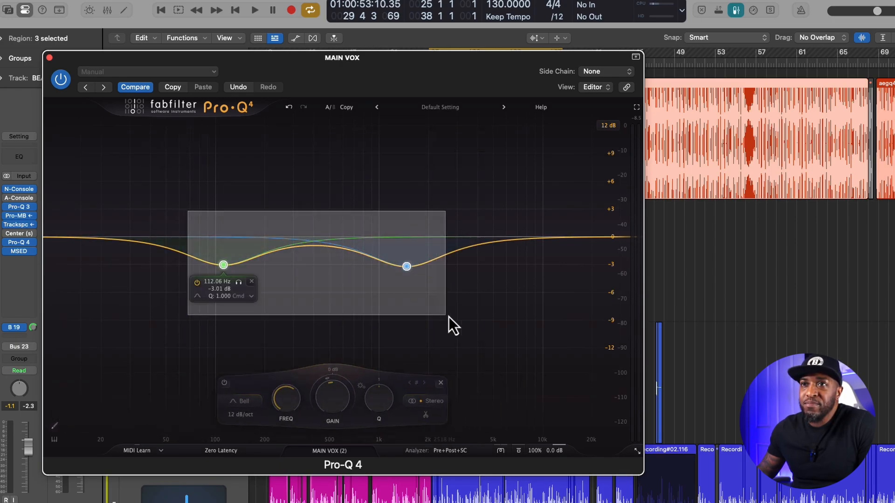
left_click(425, 383)
- Play the vocal, freeze its spectrum peaks, and try a bell cut of about 3.1 dB at 382 Hz, deleting it
key("space")
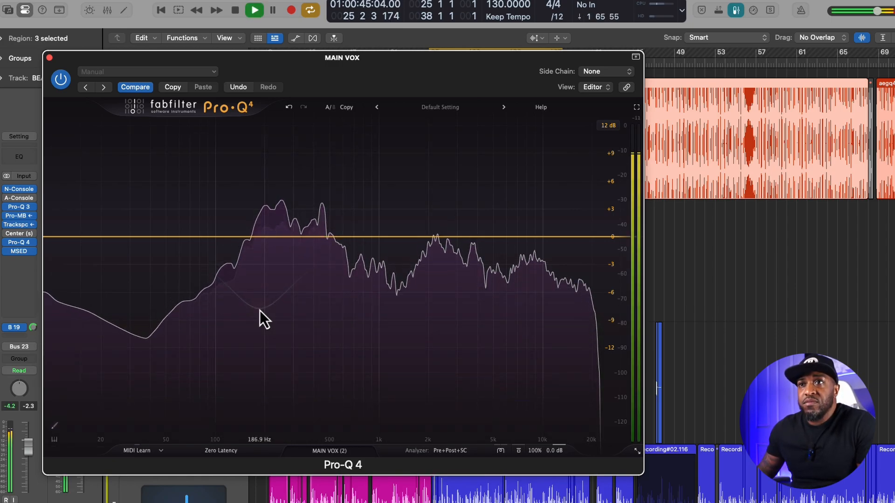
mouse_move(259, 202)
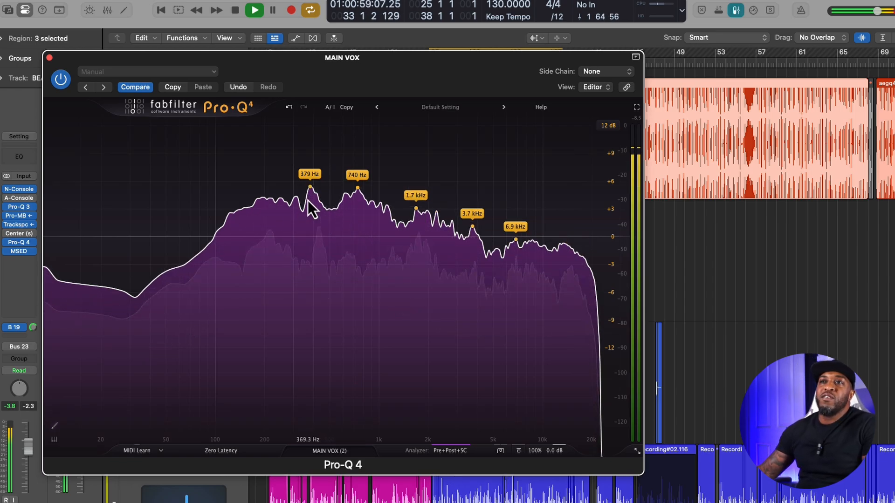
double_click(311, 267)
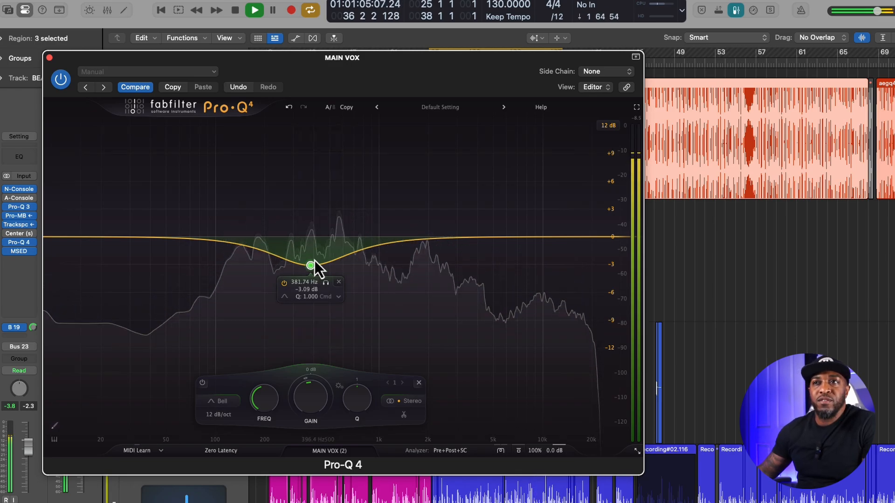
left_click(339, 282)
- Try a bell cut of about 3.7 dB at 332 Hz during playback, delete it, and stop playback
double_click(302, 271)
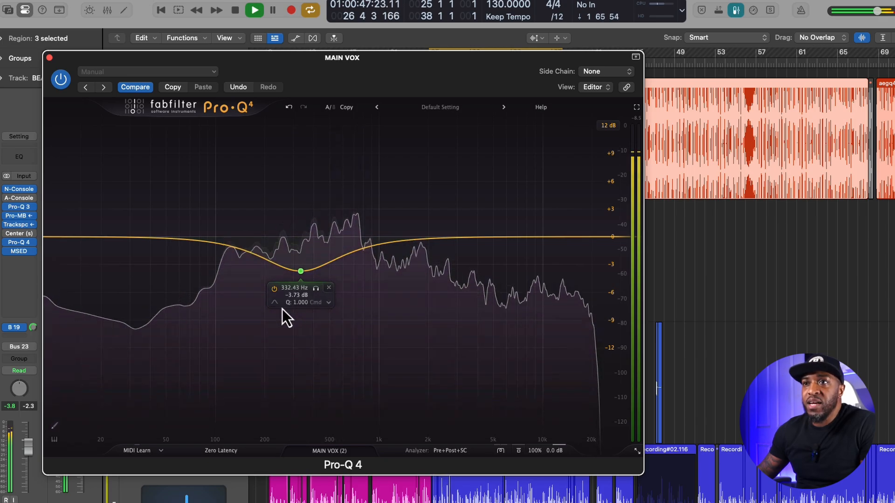
left_click(301, 274)
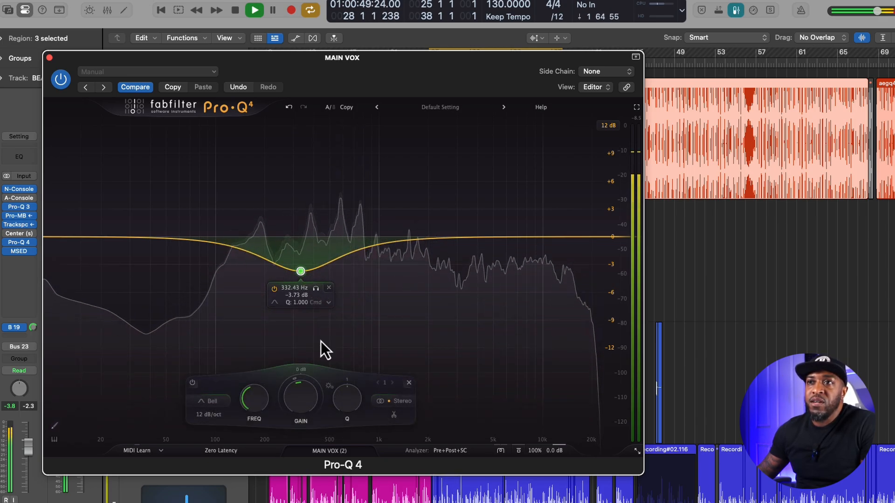
left_click(410, 385)
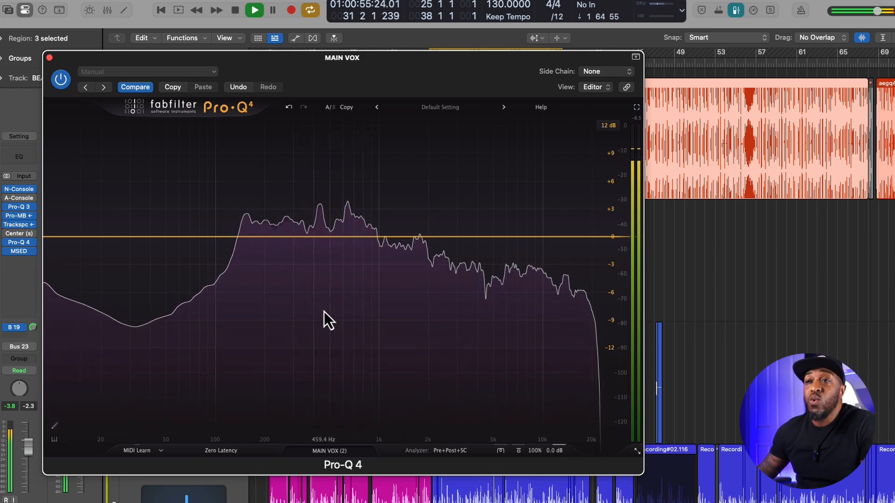
left_click(585, 375)
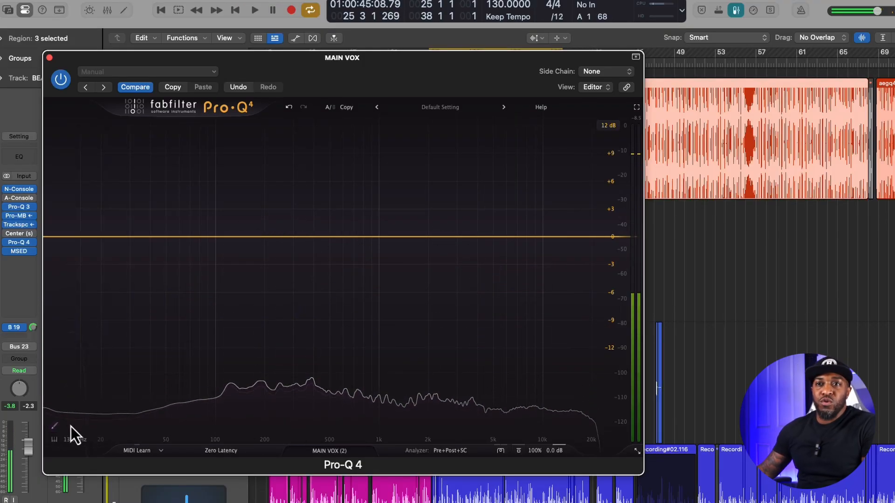
- Sketch a freehand EQ curve rising out of the lows and climbing from the low mids into a treble boost
left_click(54, 429)
mouse_move(45, 386)
left_mouse_down()
mouse_move(117, 353)
mouse_move(90, 328)
mouse_move(95, 337)
mouse_move(201, 154)
left_mouse_up()
mouse_move(249, 256)
left_mouse_down()
mouse_move(327, 239)
mouse_move(407, 313)
mouse_move(460, 184)
mouse_move(540, 210)
mouse_move(569, 143)
left_mouse_up()
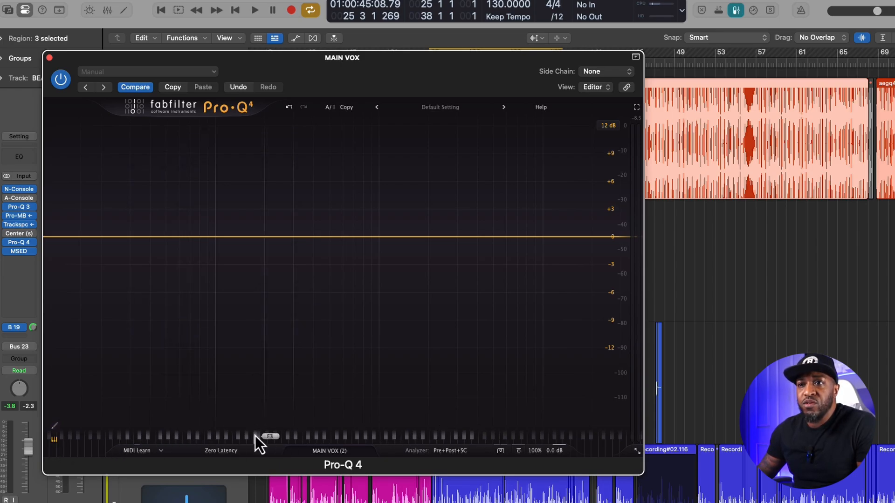
- Place a bell at A4 with the piano display, reshape it to about 476 Hz, +6.75 dB, Q 19.41, and delete it
double_click(319, 442)
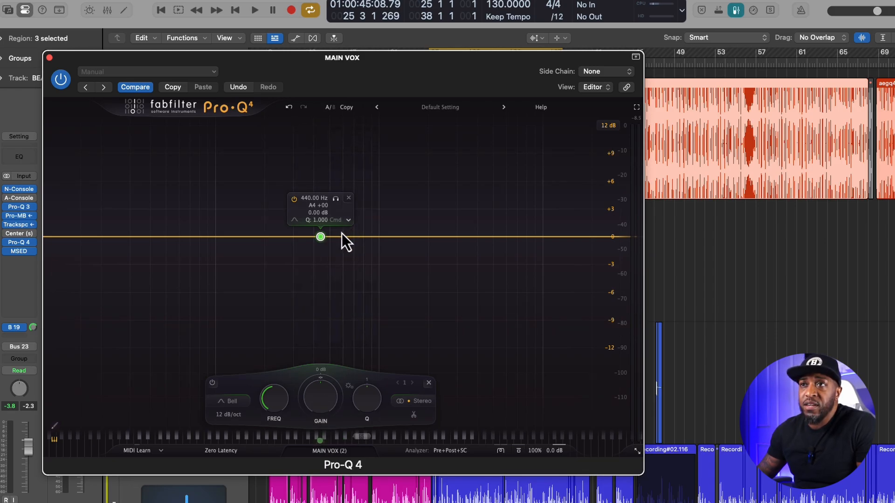
left_click_drag(321, 241, 327, 180)
scroll(326, 177, "up", 8)
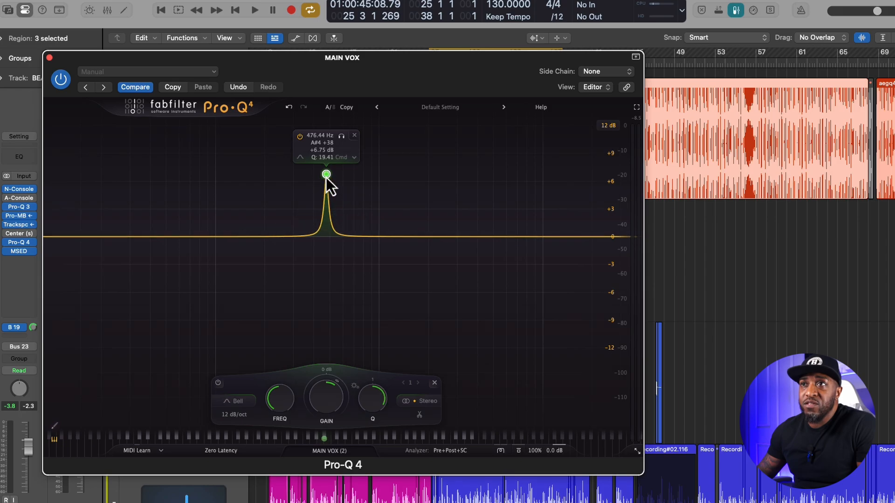
left_click(354, 136)
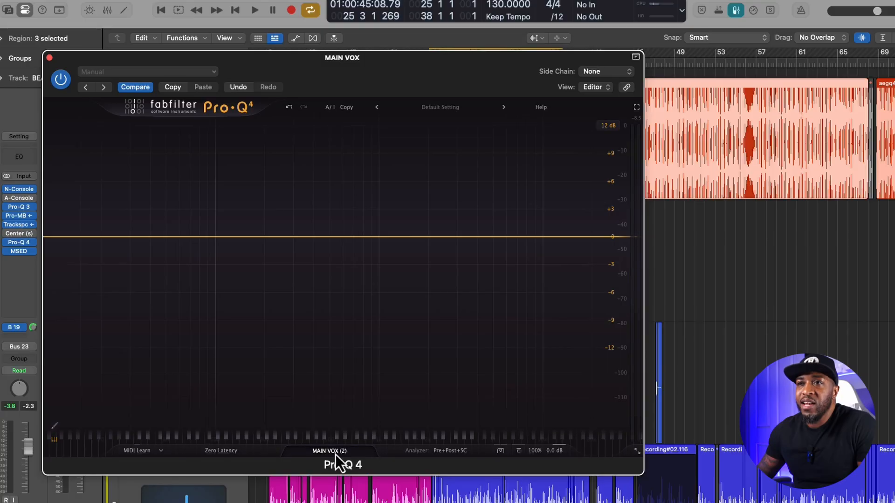
- Open the instance list and look through the EQ instances on the session's tracks
left_click(440, 329)
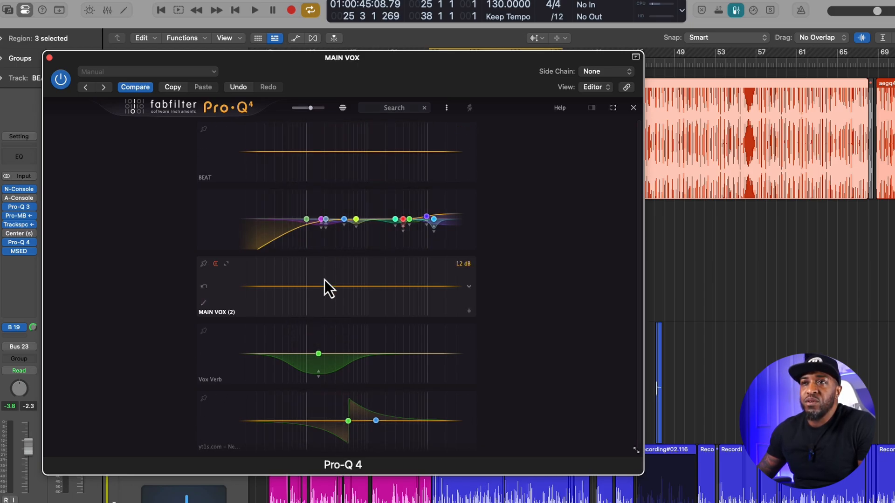
scroll(325, 280, "down", 1)
scroll(324, 280, "up", 1)
scroll(325, 280, "down", 1)
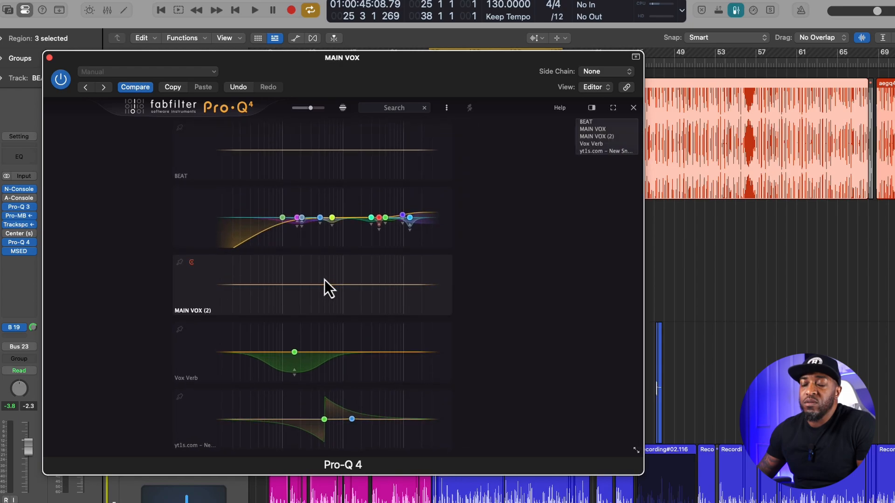
- Try a bell boost of about 7 dB at 210 Hz on the BEAT instance and delete it
left_click_drag(324, 152, 326, 139)
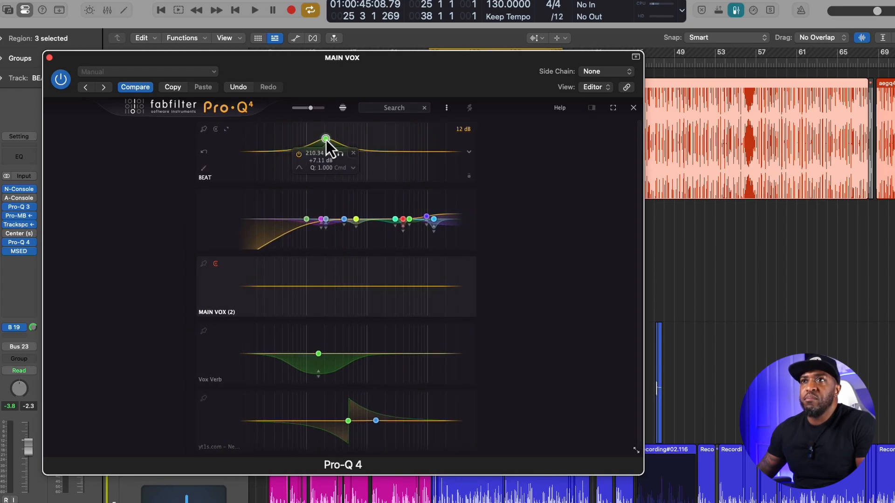
left_click(354, 154)
- Enlarge the MAIN VOX instance, and try a bell boost of about 9.3 dB at 810 Hz on BEAT, deleting it
left_click(241, 211)
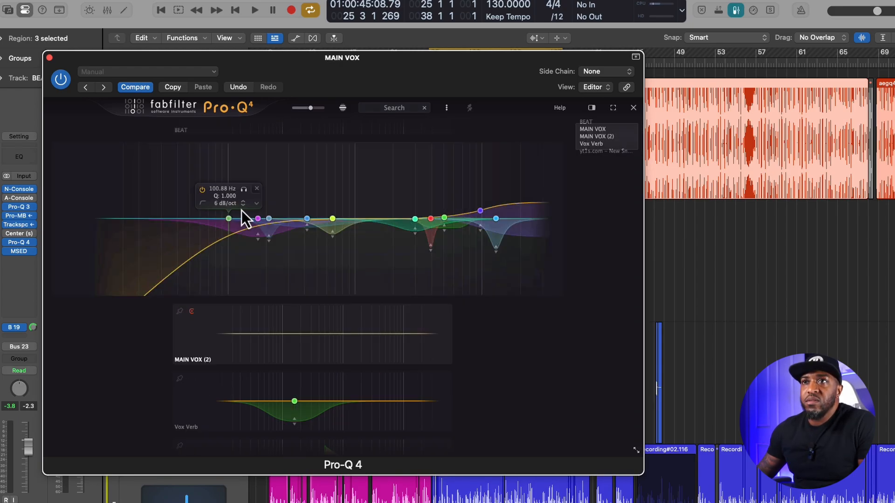
scroll(337, 137, "up", 2)
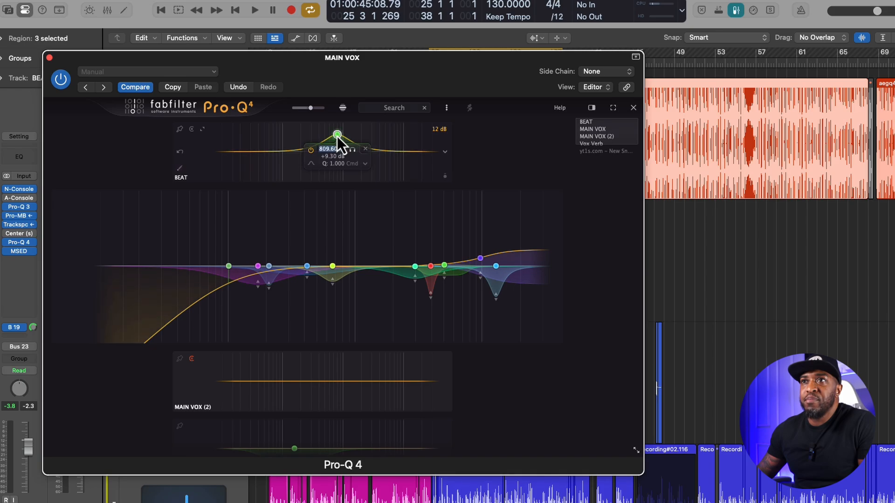
left_click(368, 152)
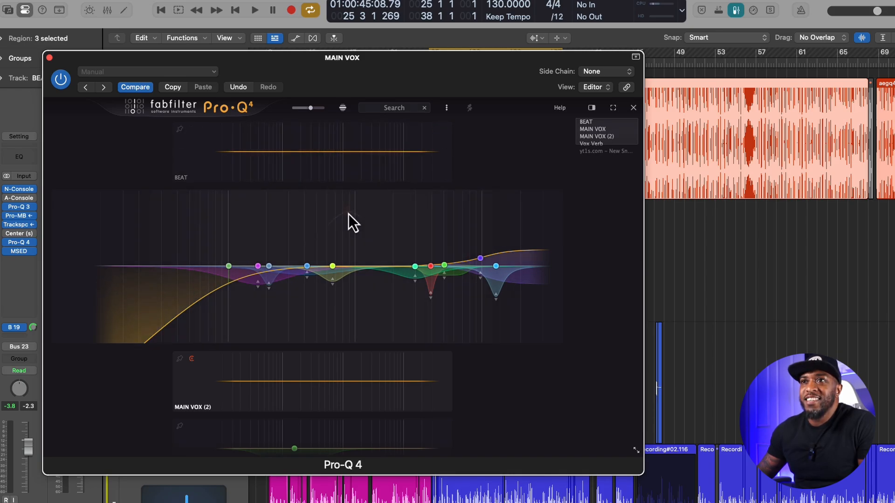
- Start playback and try a bell boost on the enlarged MAIN VOX instance, deleting it
key("space")
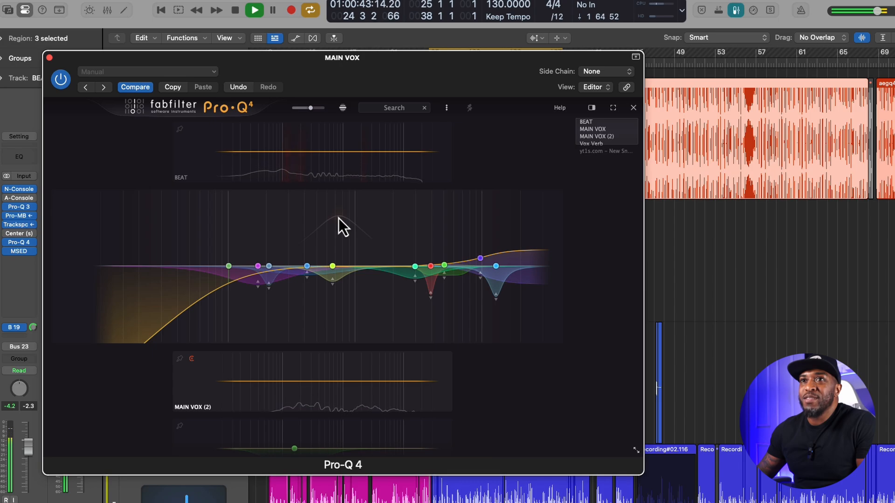
left_click(338, 218)
left_click(367, 190)
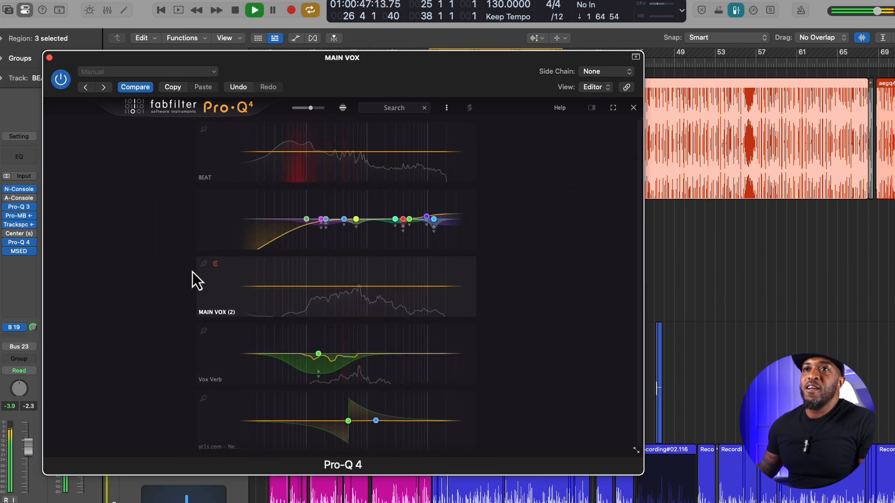
- Try the EQ Sketch tool on the MAIN VOX (2) instance during playback
mouse_move(202, 268)
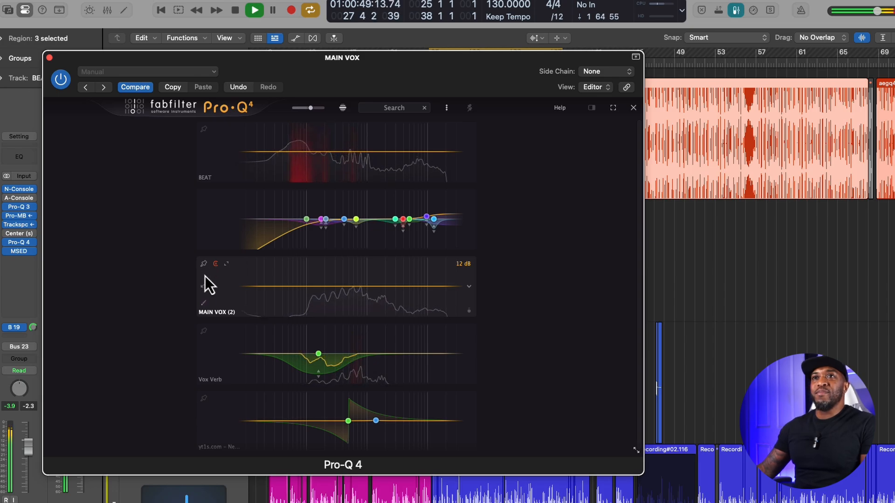
left_click(204, 303)
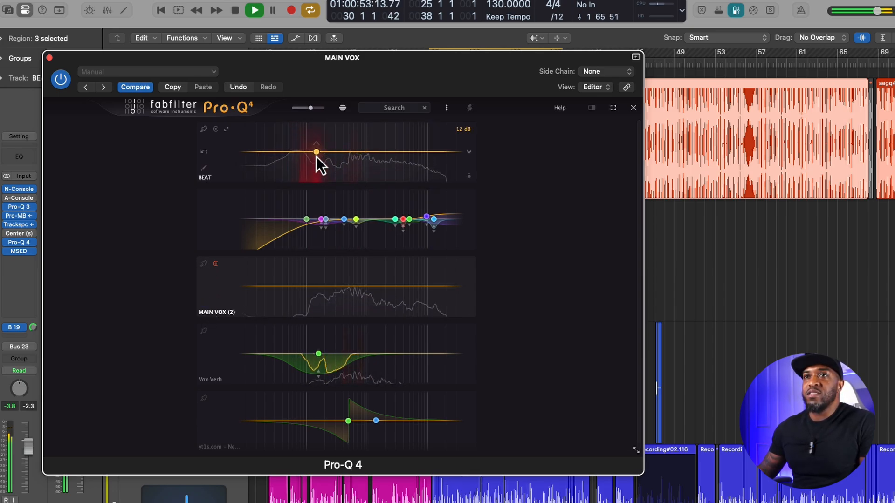
- Try the instance size slider, and toggle the instance list's magnified layout on and off
mouse_move(310, 108)
left_mouse_down()
mouse_move(318, 109)
mouse_move(310, 111)
left_mouse_up()
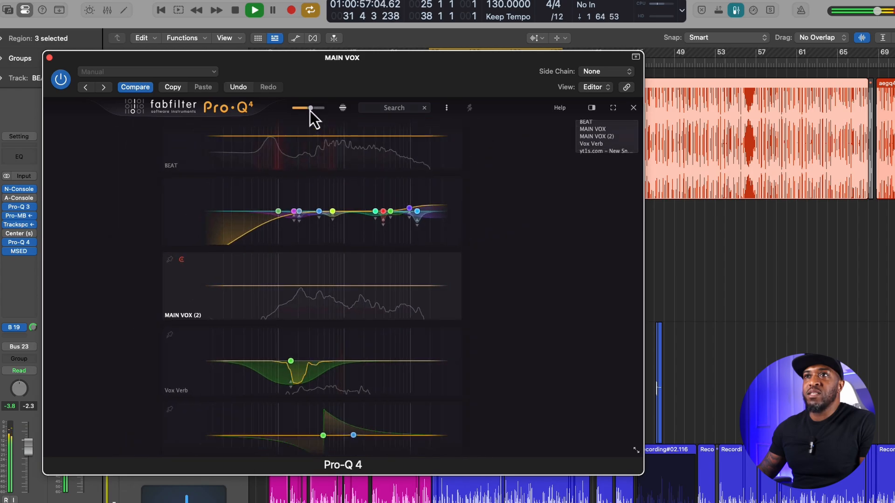
left_click(342, 108)
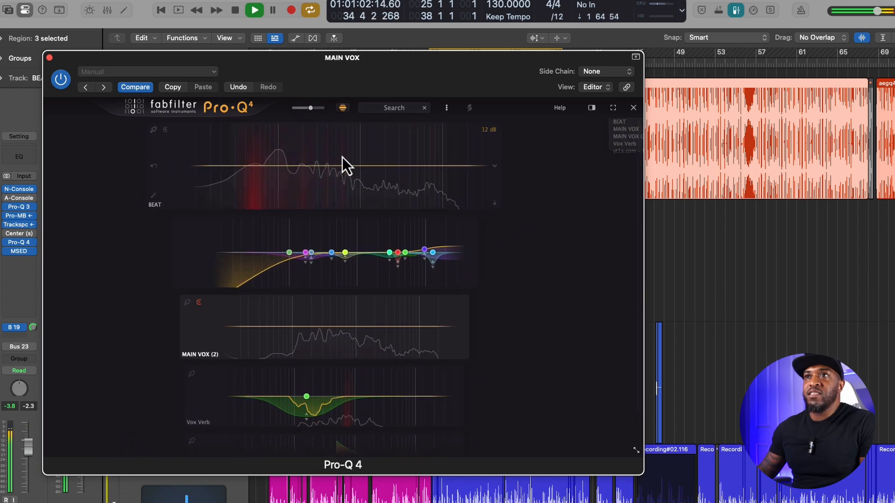
left_click(343, 110)
left_click(342, 107)
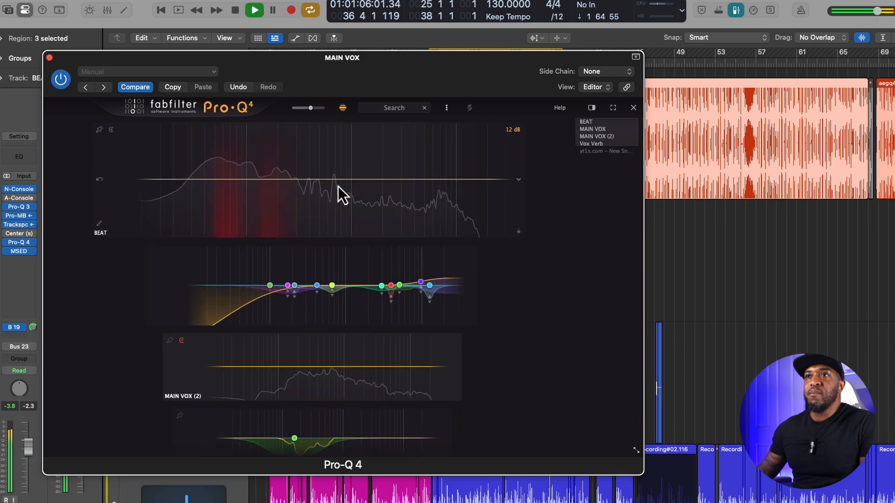
left_click(341, 110)
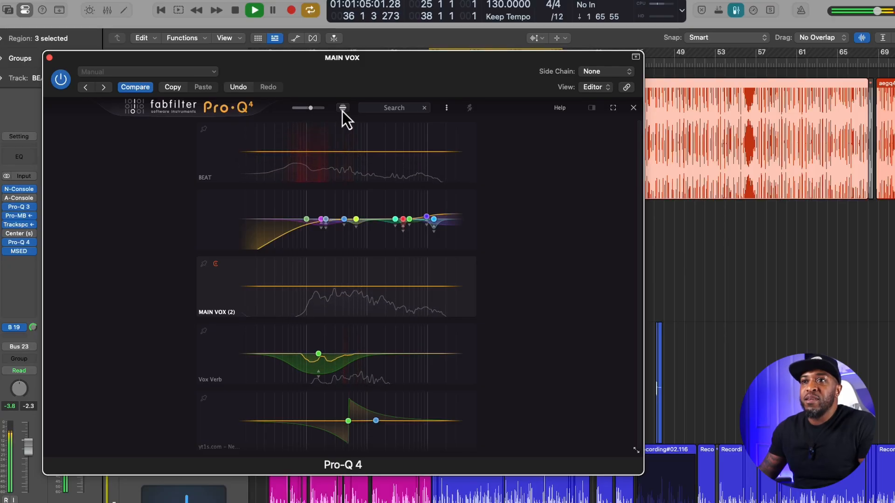
- Filter the instance list by Beat, try a bell cut of about 4.85 dB at 111 Hz on BEAT, delete it, and close the list
left_click(401, 108)
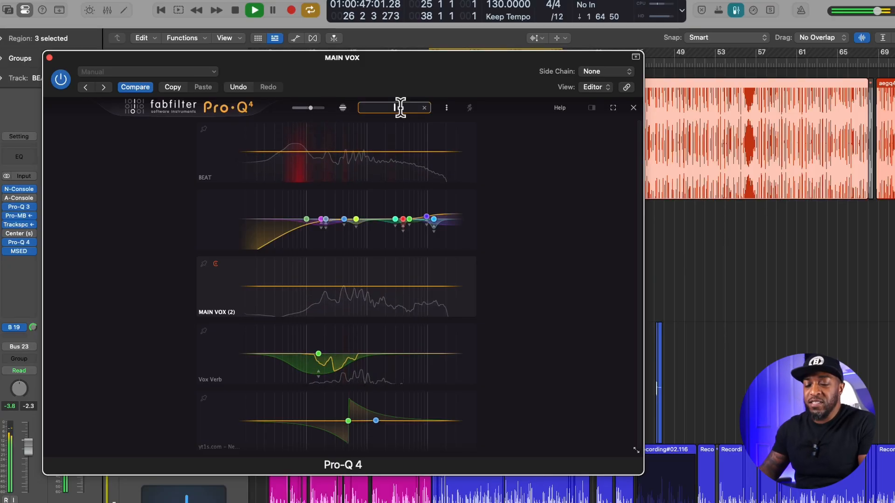
type("Beat")
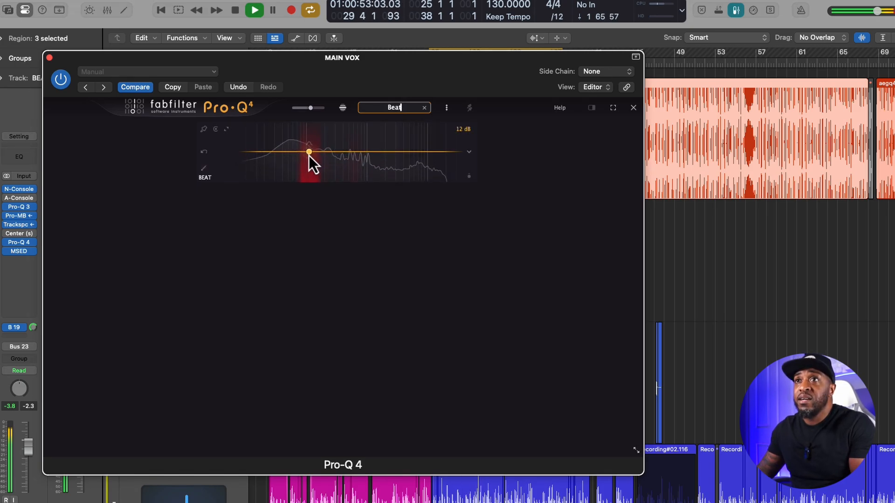
mouse_move(308, 155)
left_mouse_down()
mouse_move(315, 143)
mouse_move(309, 164)
left_mouse_up()
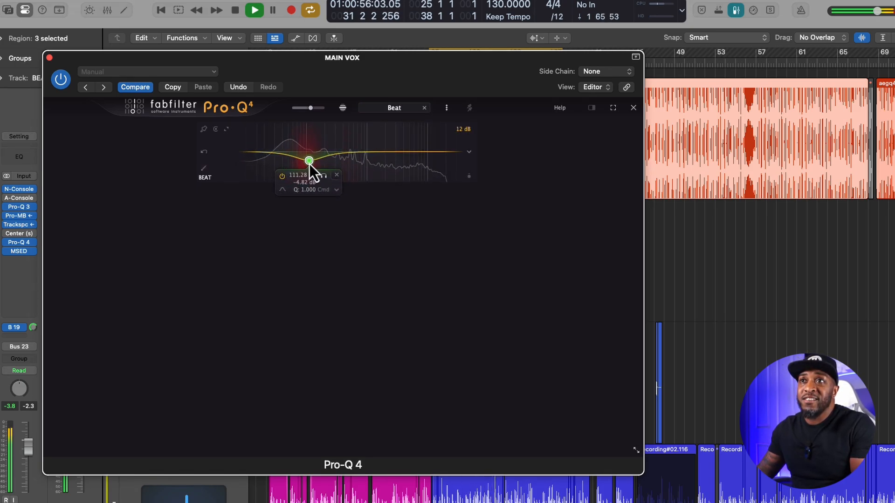
left_click(337, 175)
left_click(425, 109)
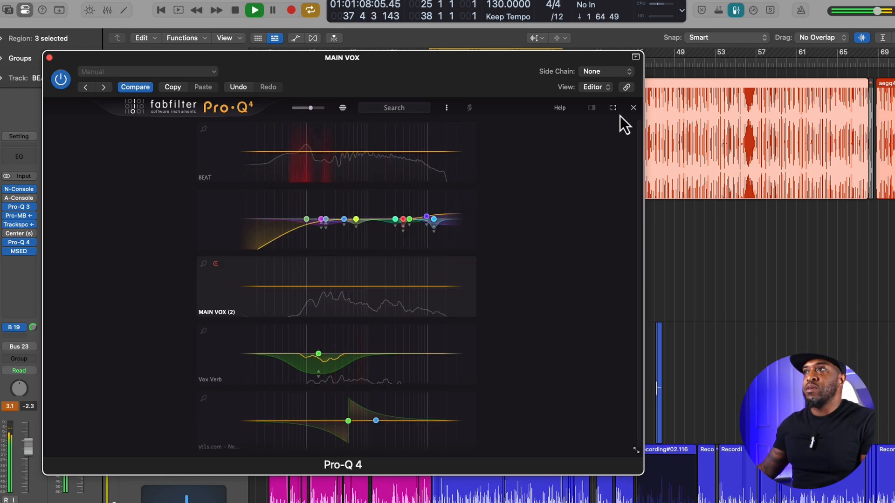
left_click(634, 107)
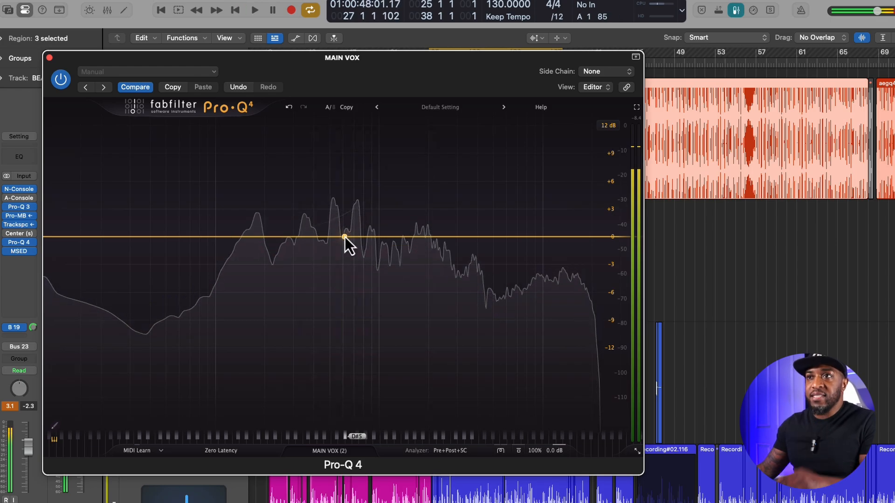
- Select the Clean character mode and add a high shelf boost of about 2.49 dB at 7911 Hz on MAIN VOX (2)
left_click(501, 451)
left_click(504, 466)
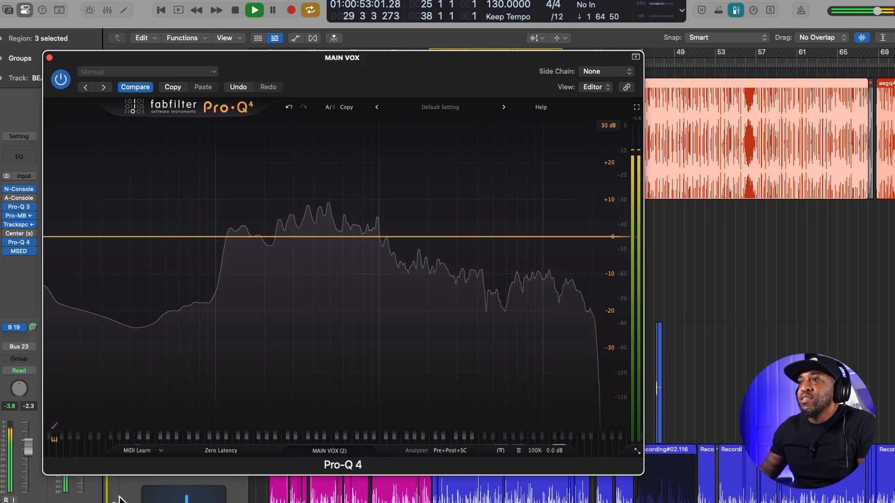
left_click(575, 234)
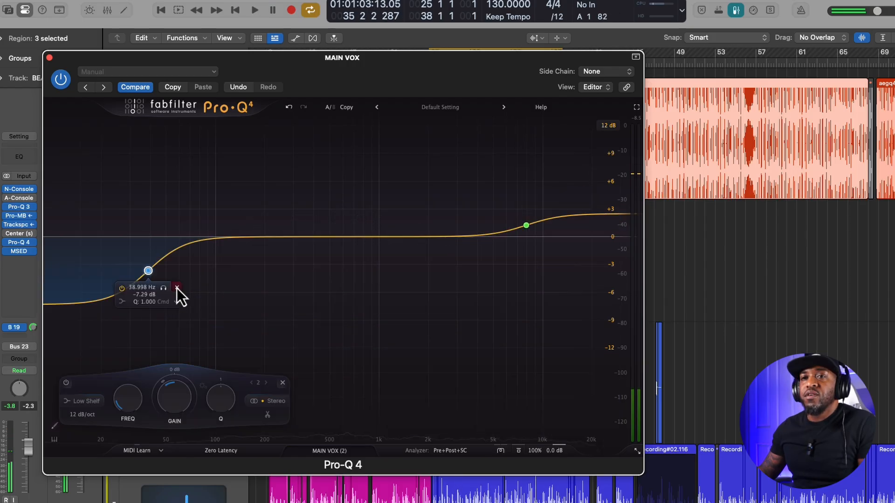
key("Delete")
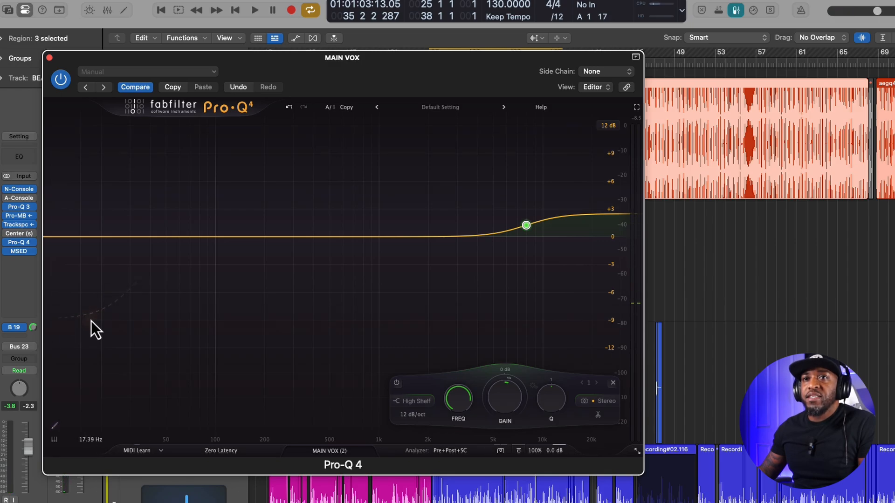
- Try low shelves of about -8.54 dB at 37 Hz and +8.52 dB at 64 Hz plus a high-frequency bell cut, deleting all three
left_click(96, 319)
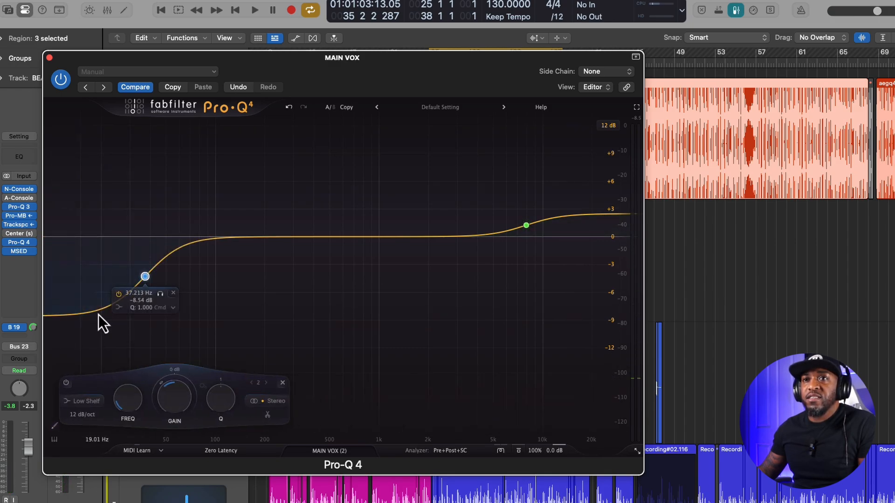
left_click(134, 160)
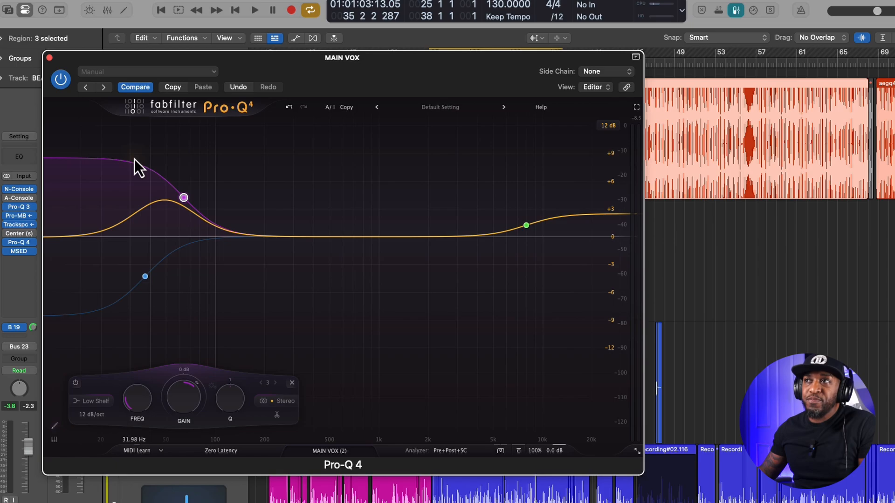
left_click(517, 307)
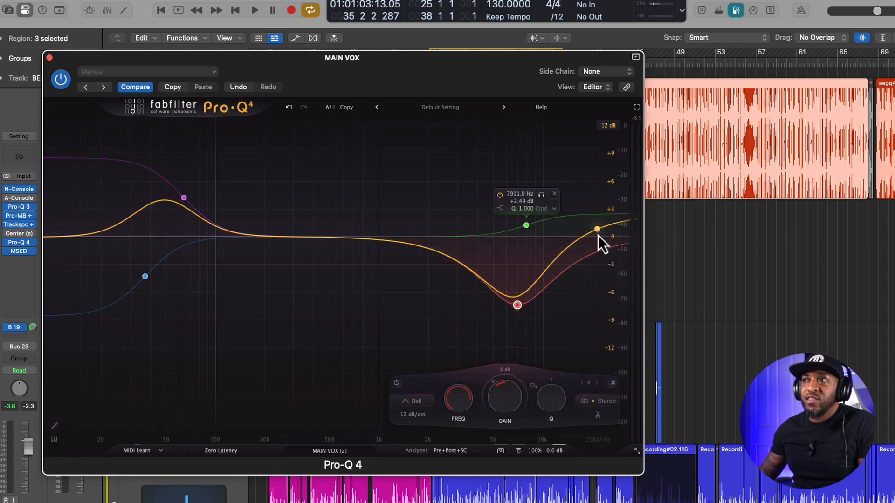
left_click(546, 323)
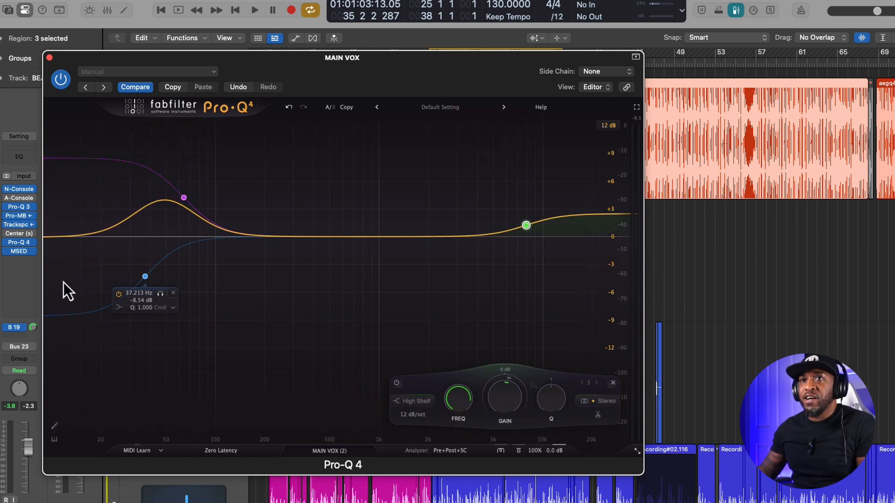
left_click(172, 294)
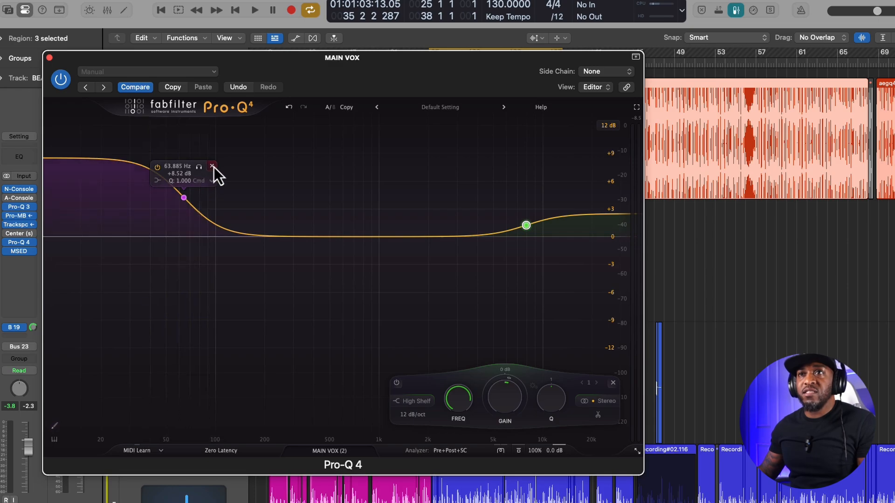
left_click(213, 167)
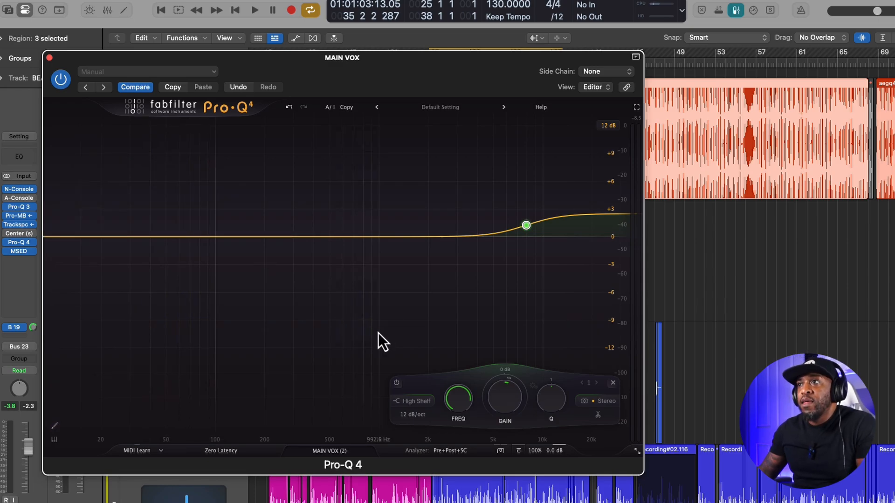
- Try the Subtle and Warm character modes during playback, and move the high shelf to about 4748 Hz with a 3.27 dB boost
left_click(504, 454)
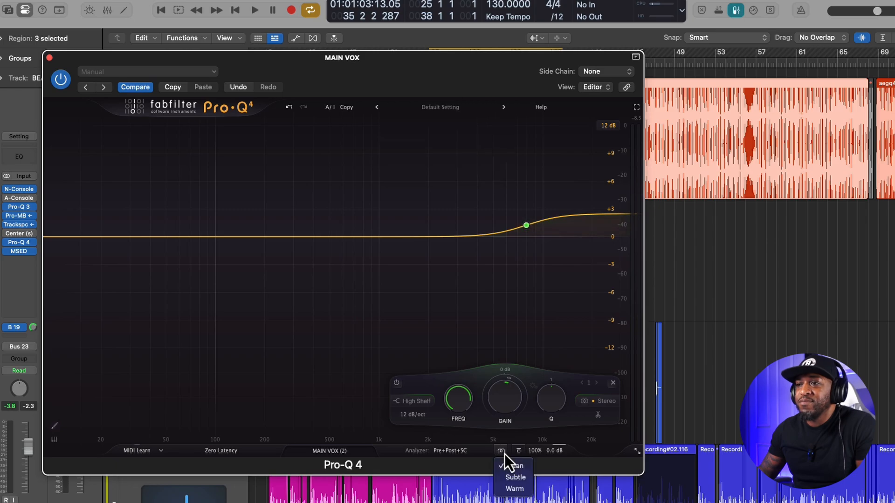
left_click(504, 454)
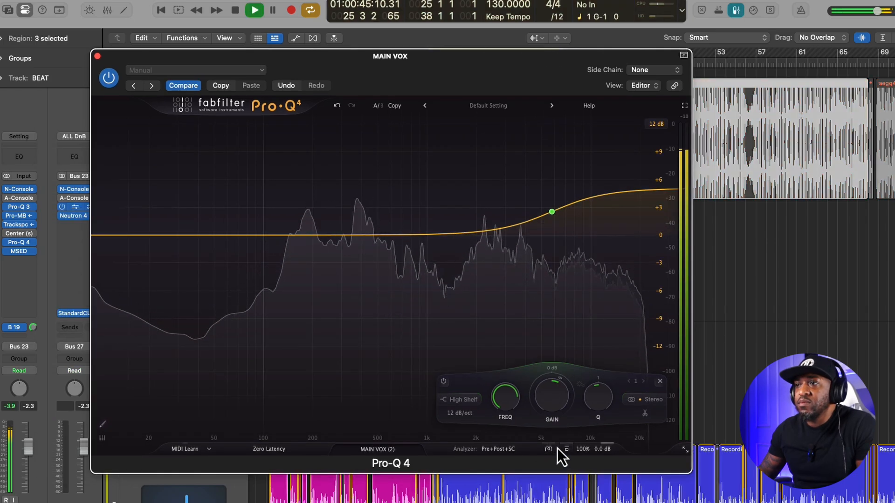
left_click(551, 452)
left_click(558, 479)
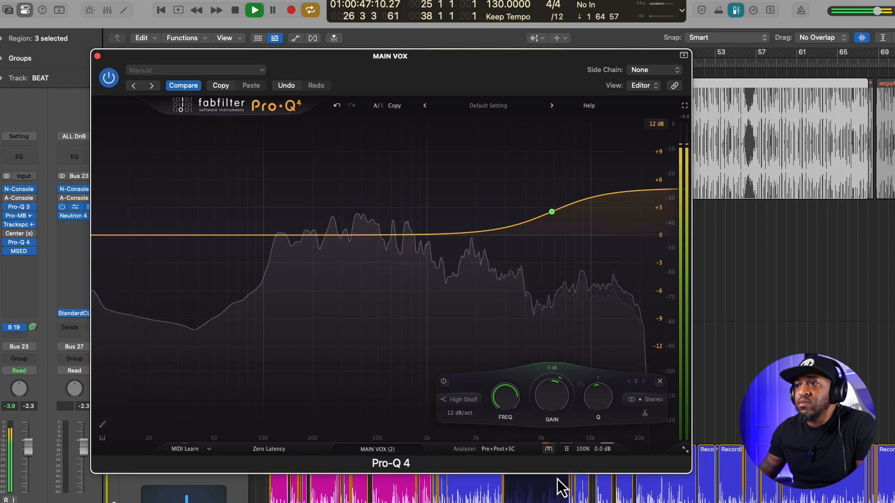
left_click(549, 454)
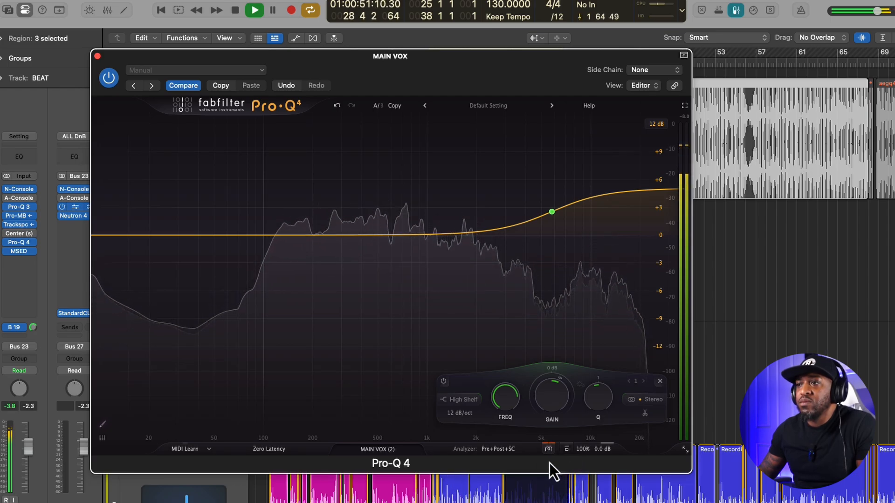
left_click_drag(552, 212, 535, 229)
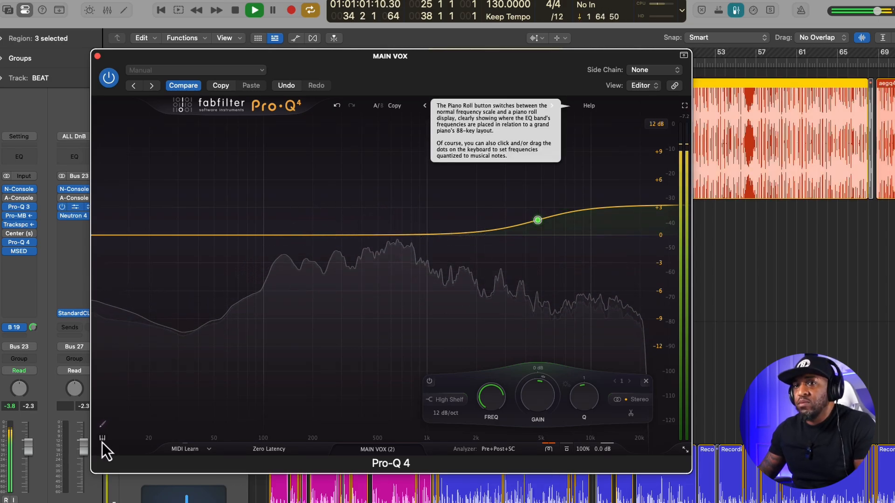
left_click(69, 501)
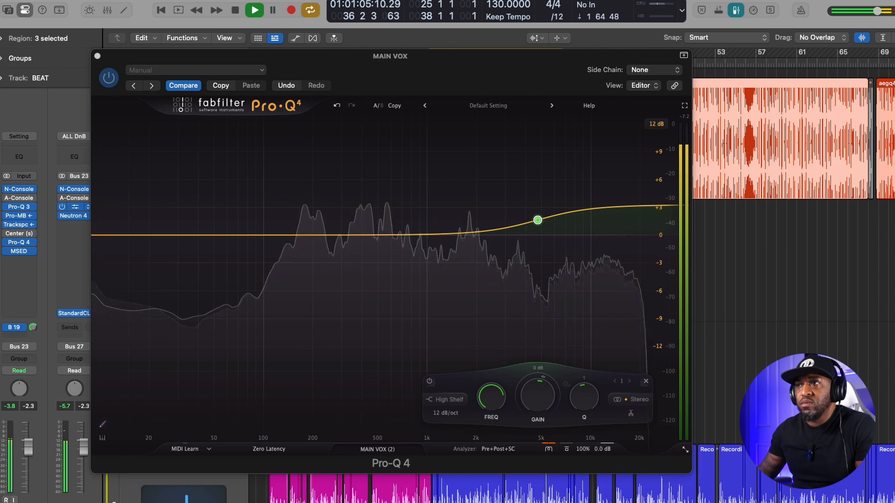
scroll(792, 280, "down", 2)
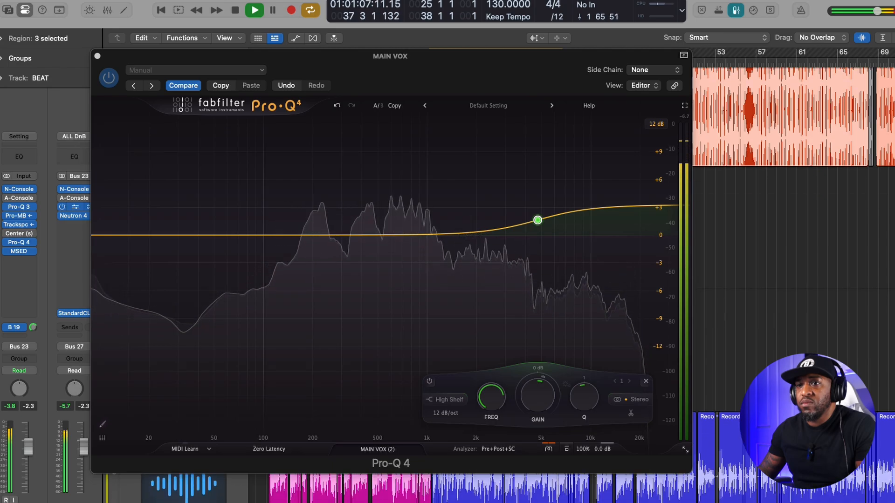
scroll(793, 280, "down", 2)
scroll(793, 279, "up", 6)
scroll(792, 280, "down", 1)
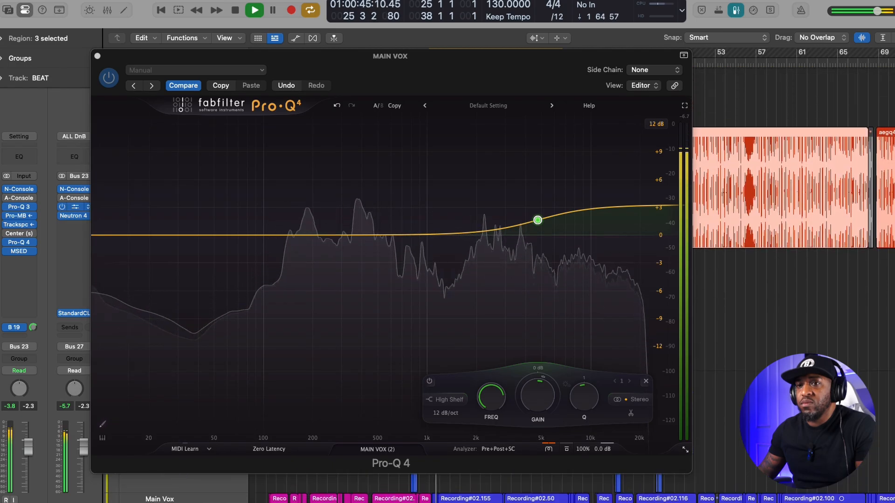
- Stop playback, replace the high shelf with a bell boost of about 4.21 dB at 147 Hz, and restart playback
key("space")
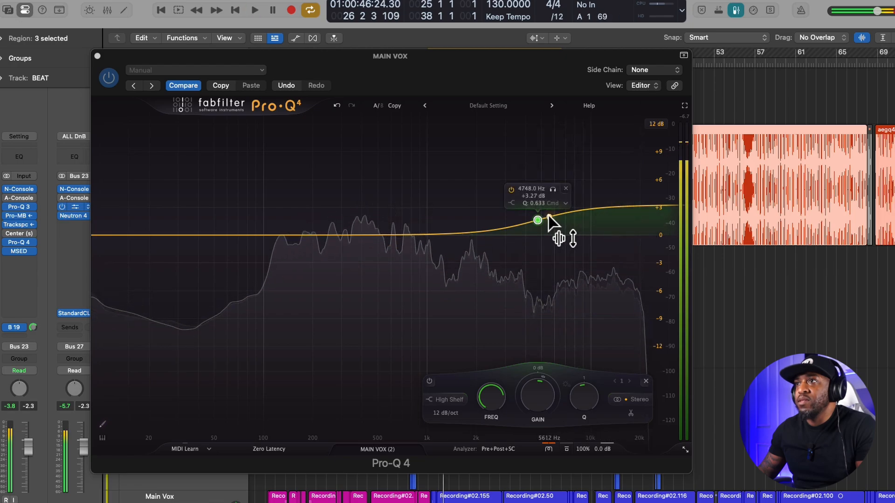
left_click(566, 189)
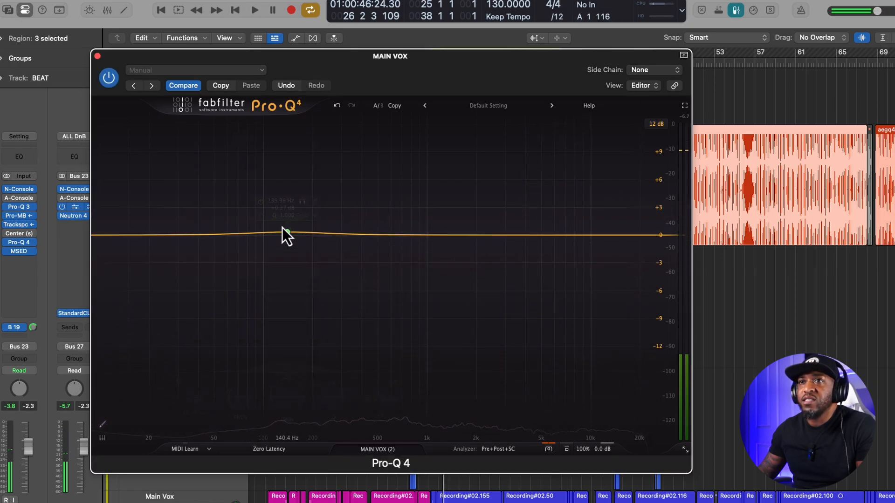
left_click_drag(283, 229, 289, 199)
key("space")
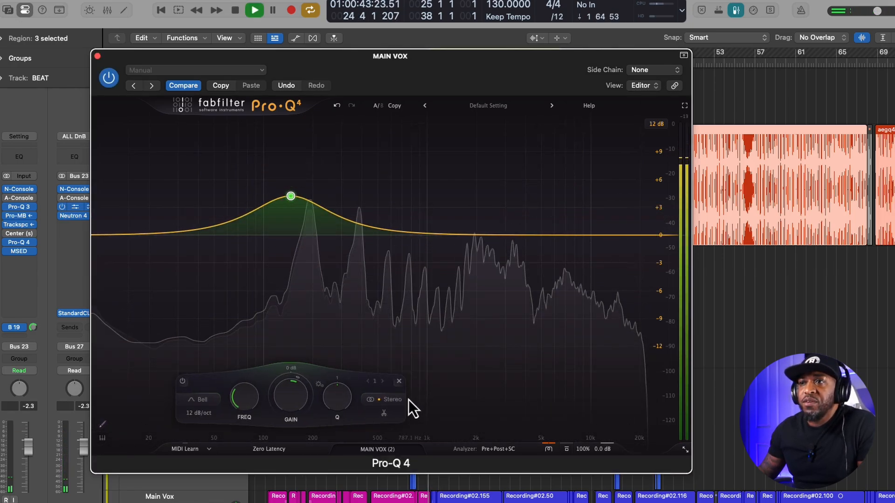
- Set the character mode to Subtle and move the bell to about 233 Hz with a 5.45 dB boost
left_click(549, 450)
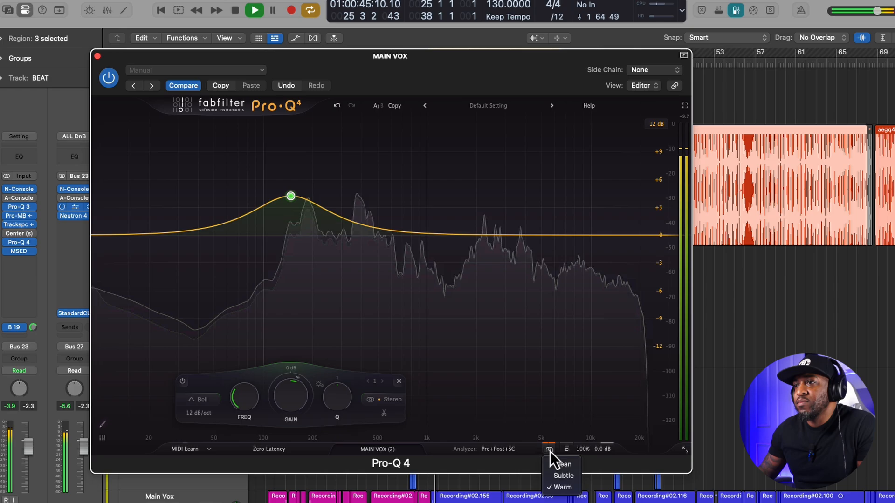
left_click(555, 477)
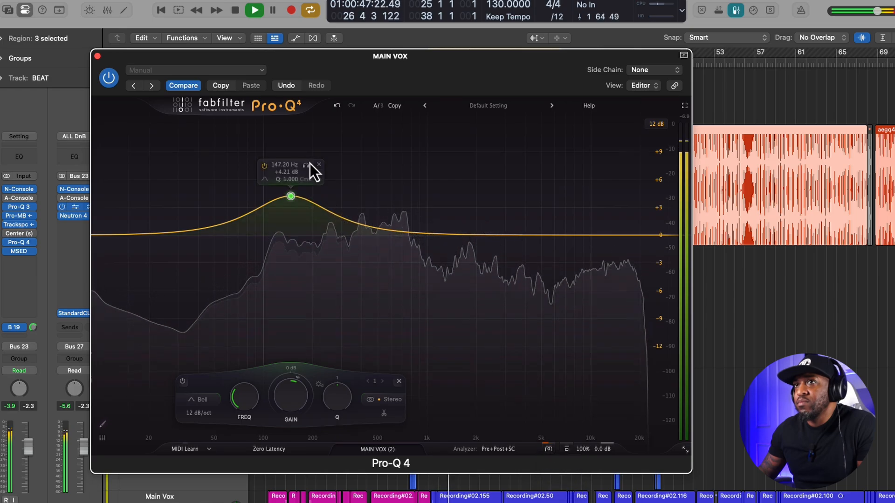
left_click_drag(294, 201, 326, 188)
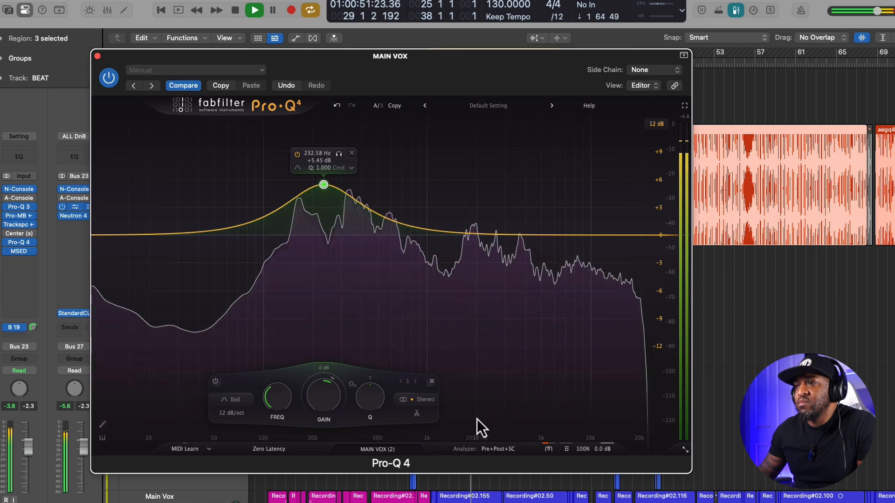
- Compare the sound by switching the character mode to Clean and back to Subtle during playback
left_click(550, 451)
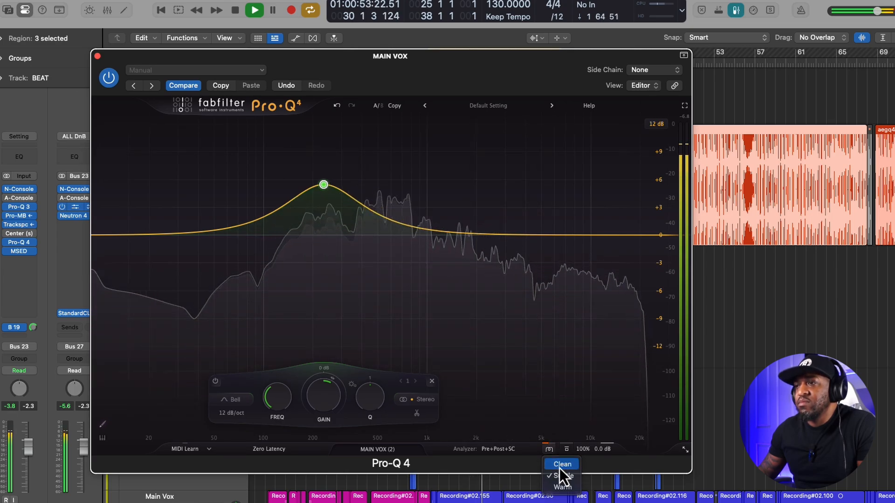
left_click(559, 468)
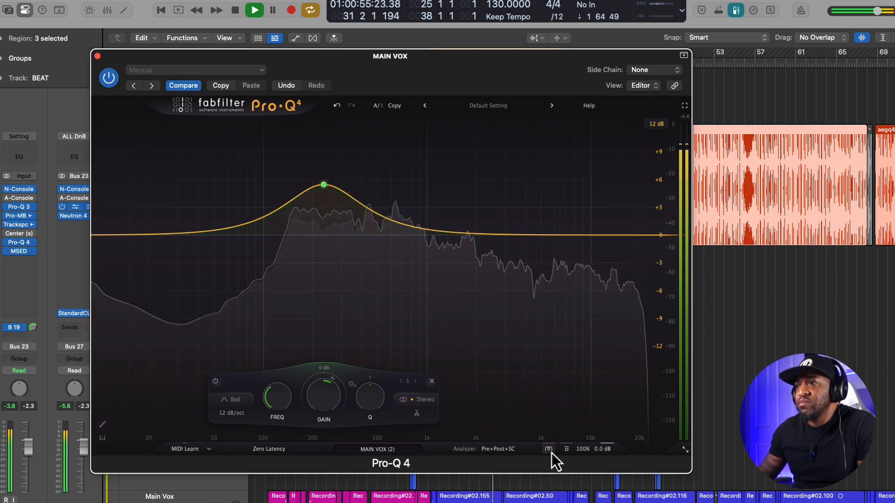
left_click(552, 454)
left_click(561, 478)
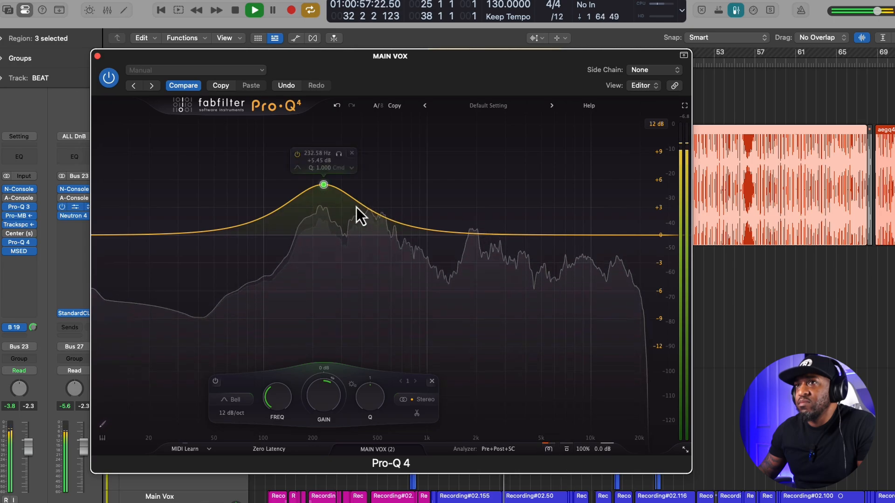
- Add a low cut just below 50 Hz and move the bell to about 364 Hz with an 8.85 dB boost
left_click_drag(324, 186, 297, 188)
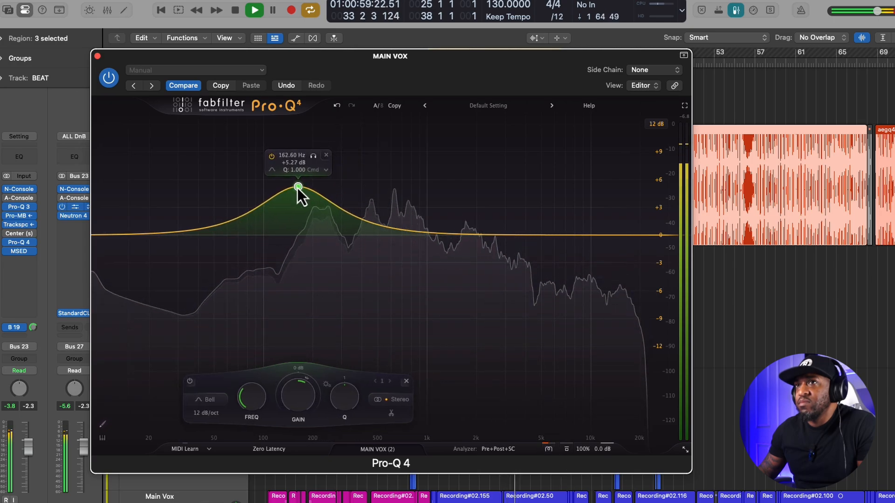
left_click_drag(110, 240, 209, 237)
left_click_drag(298, 188, 356, 155)
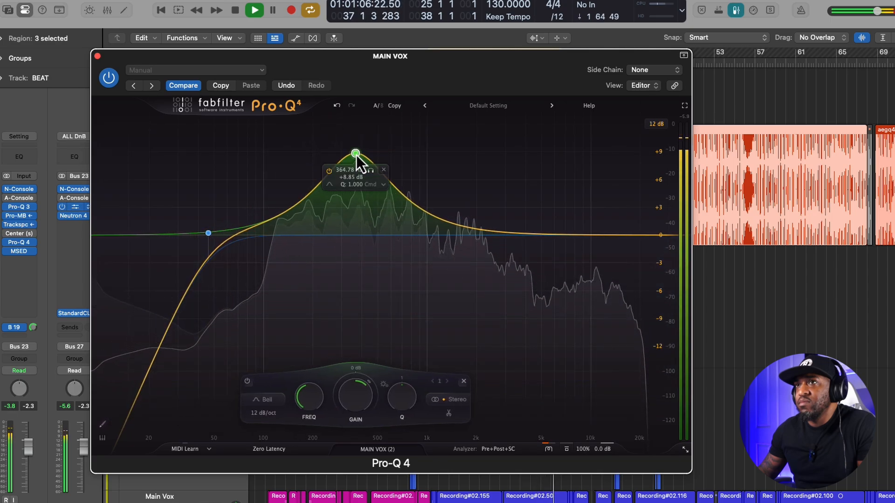
- Switch the character mode to Warm, and return it to Clean to compare the boosted vocal during playback
left_click(552, 452)
left_click(561, 488)
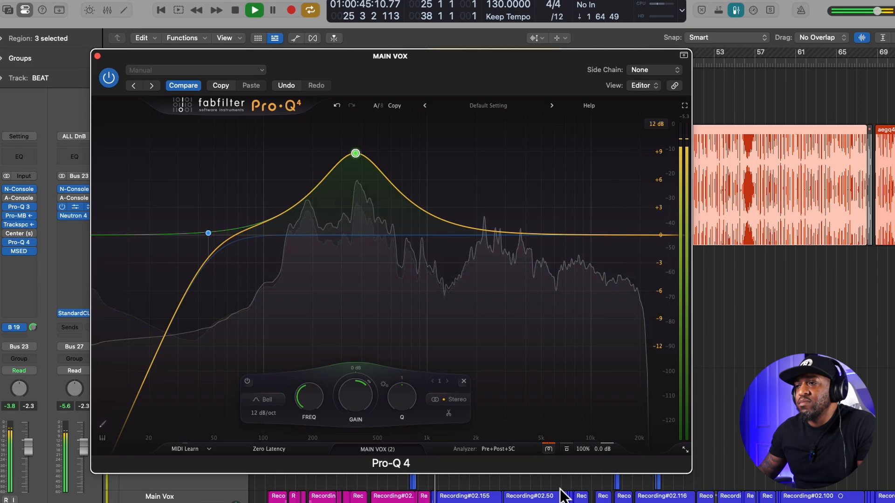
left_click(551, 452)
left_click(560, 469)
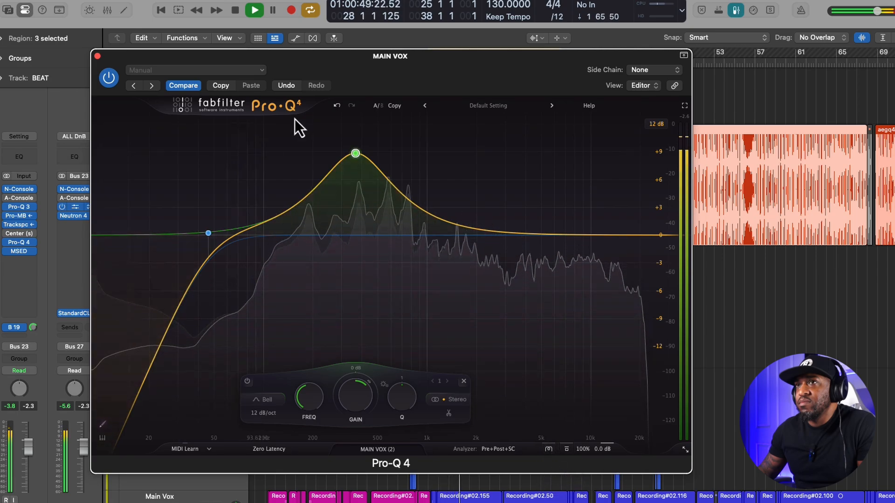
- Bring the bell's gain back to 0 dB, stop playback and move the bell to about 5210 Hz
mouse_move(353, 152)
left_click_drag(353, 151, 354, 218)
key("space")
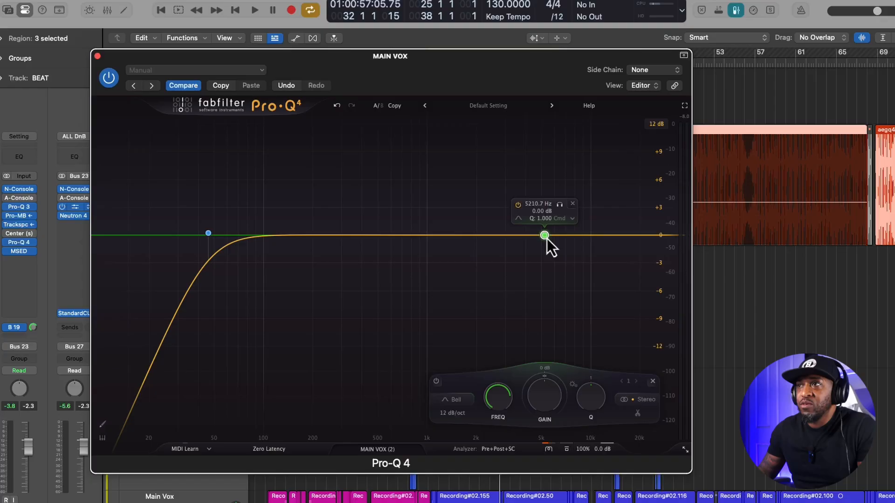
double_click(545, 235)
left_click(573, 207)
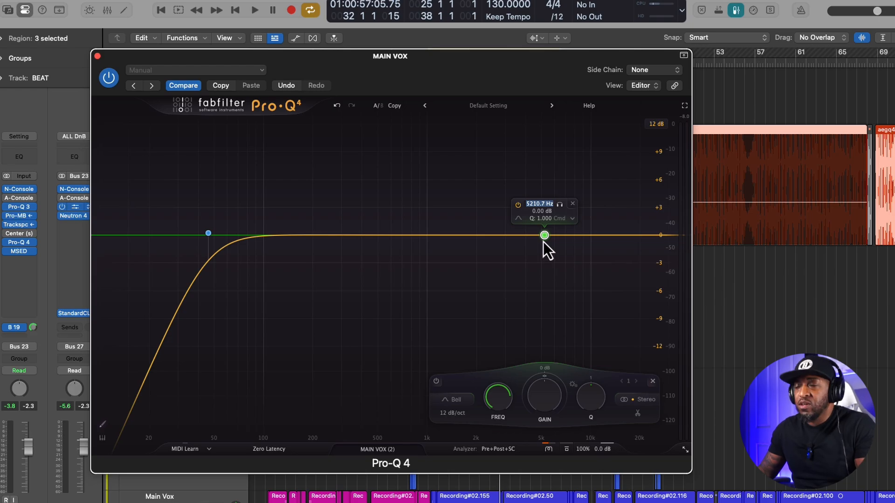
- During playback, narrow the bell to a Q of 6.910 and sweep it to about 6862 Hz with a 27.68 dB boost
key("space")
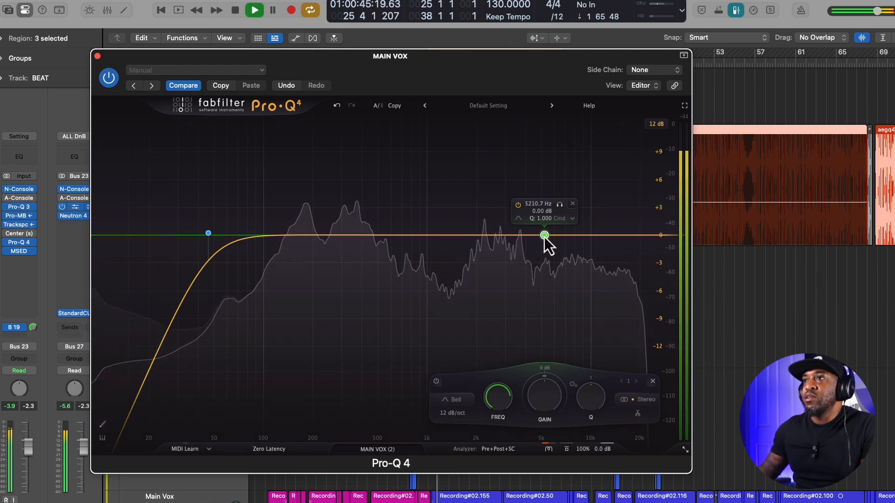
left_click_drag(545, 237, 543, 235)
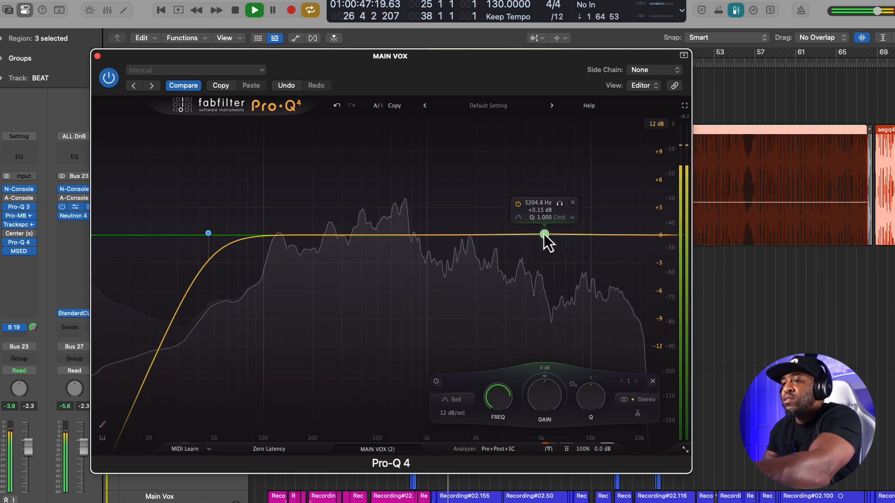
scroll(535, 146, "up", 5)
left_click_drag(544, 233, 538, 85)
key("space")
key("space")
left_click_drag(538, 176, 566, 134)
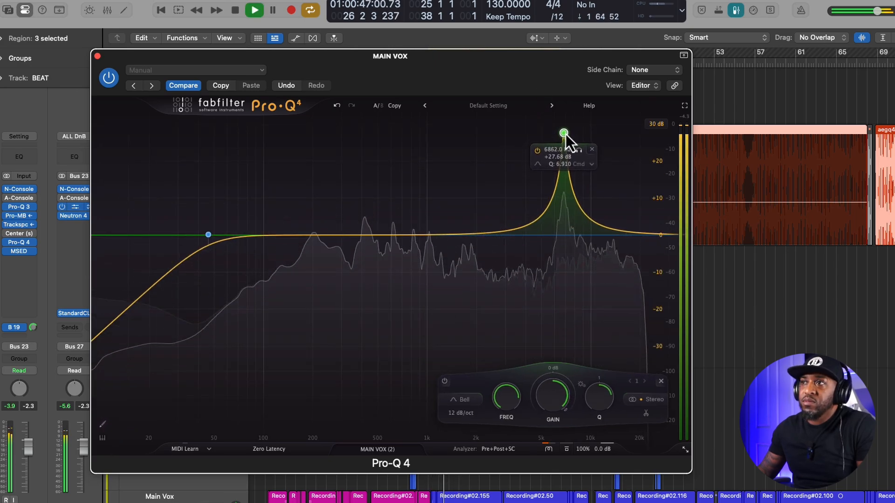
key("space")
- Reset the bell's boost, lower its gain to -5.62 dB and audition the static cut on the vocal
double_click(556, 401)
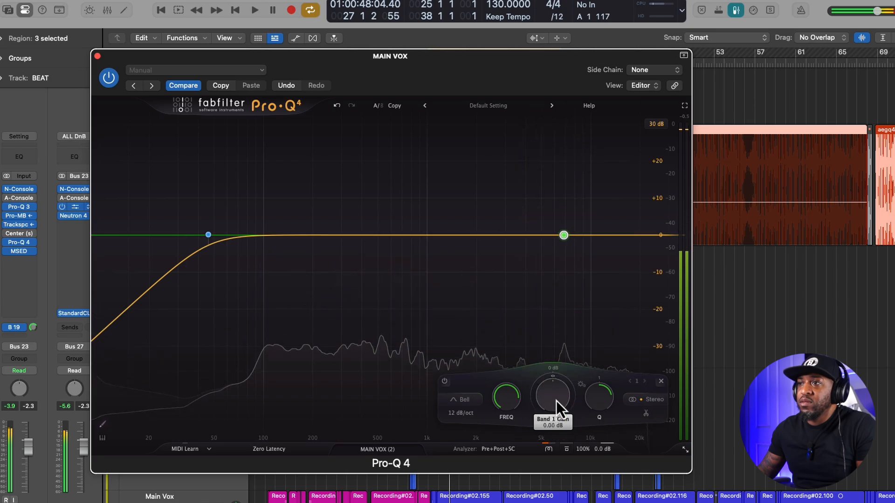
scroll(555, 378, "down", 5)
scroll(554, 378, "up", 5)
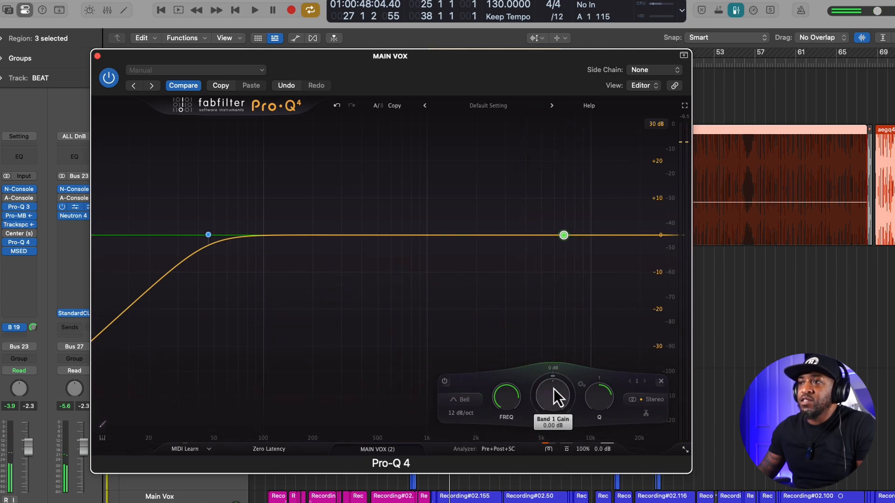
scroll(556, 386, "down", 3)
scroll(555, 386, "down", 4)
key("space")
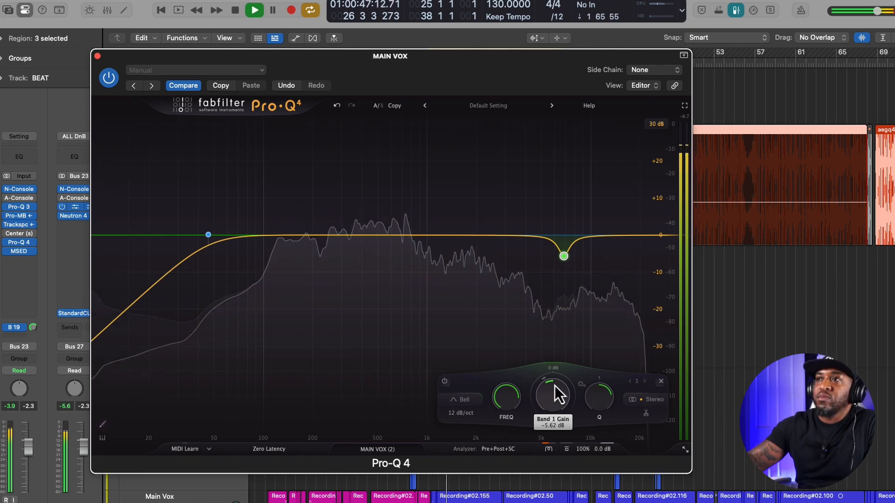
key("space")
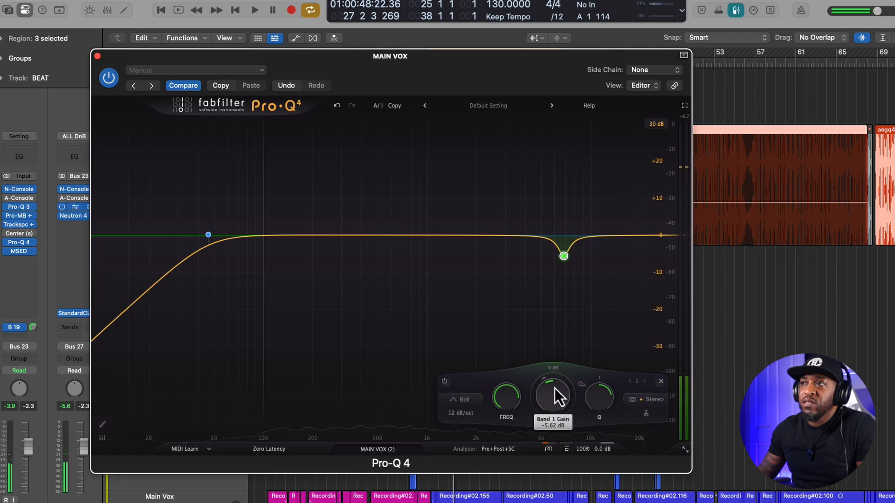
- Reset the bell's gain to 0 dB and add a downward dynamic range of about 4.5 dB at Q 4.184 while auditioning
double_click(556, 381)
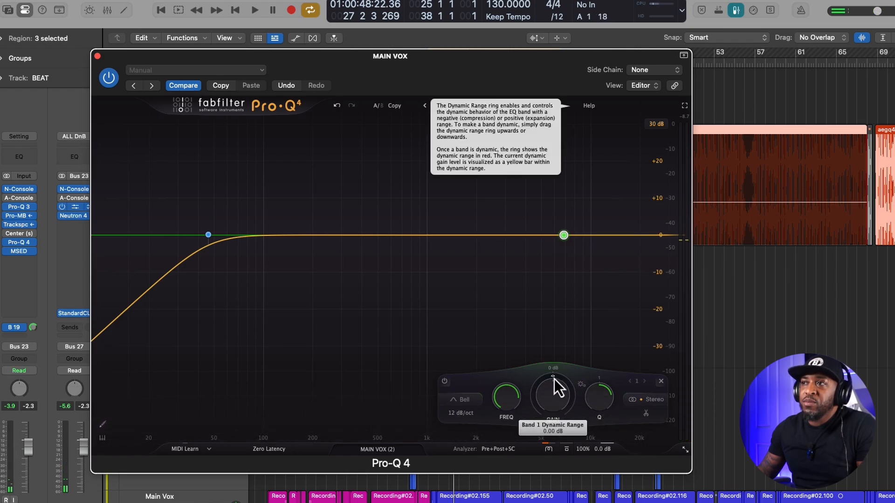
left_click_drag(562, 248, 564, 253)
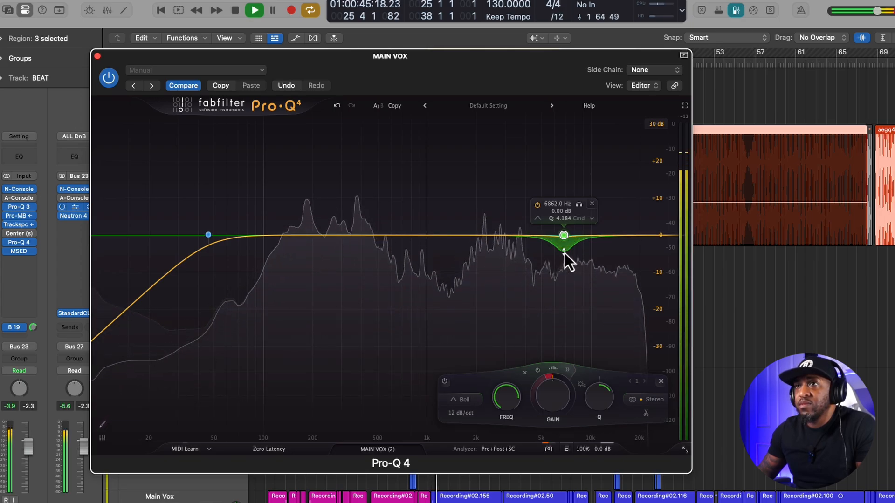
key("space")
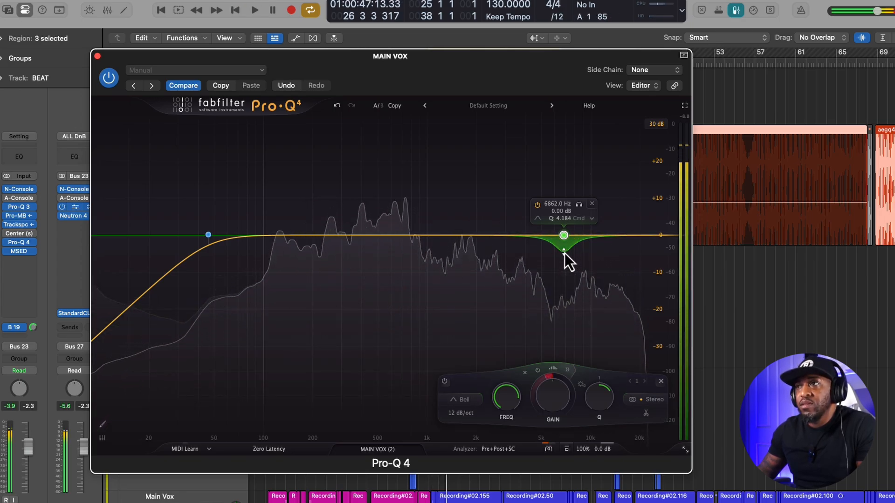
- Set the display range to 12 dB and switch the bell's dynamic processing to spectral
left_click(658, 124)
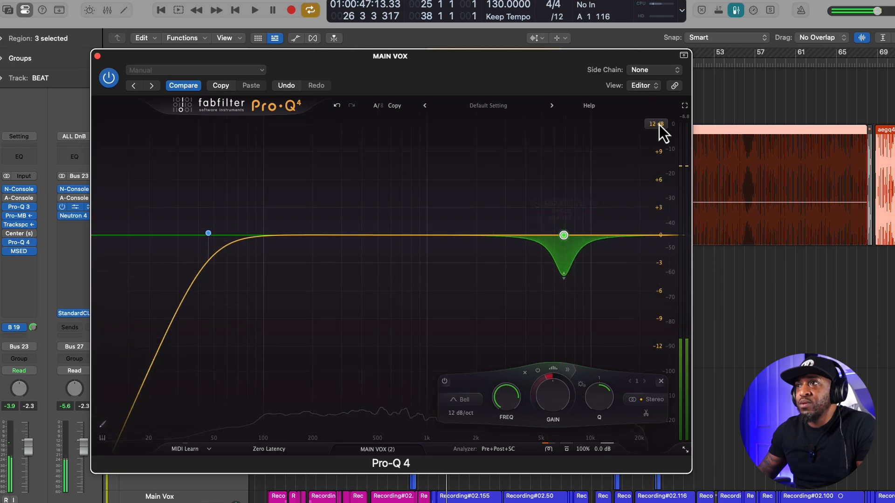
left_click_drag(552, 79, 575, 76)
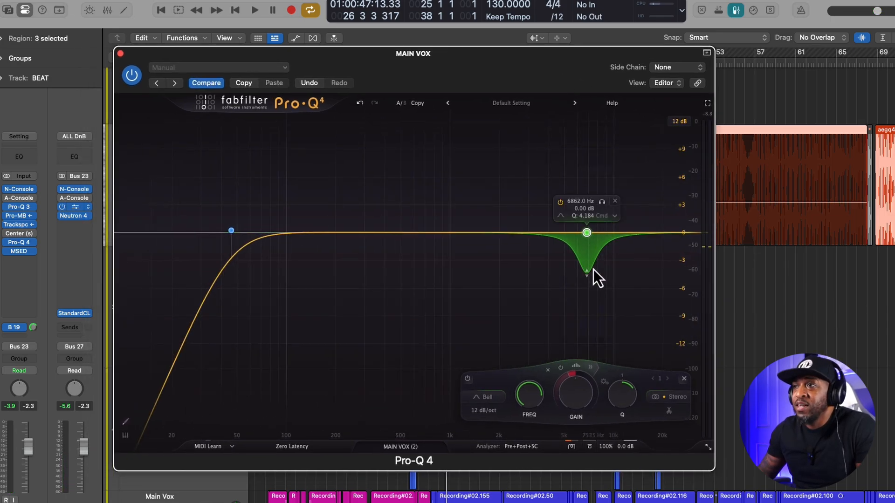
left_click(578, 368)
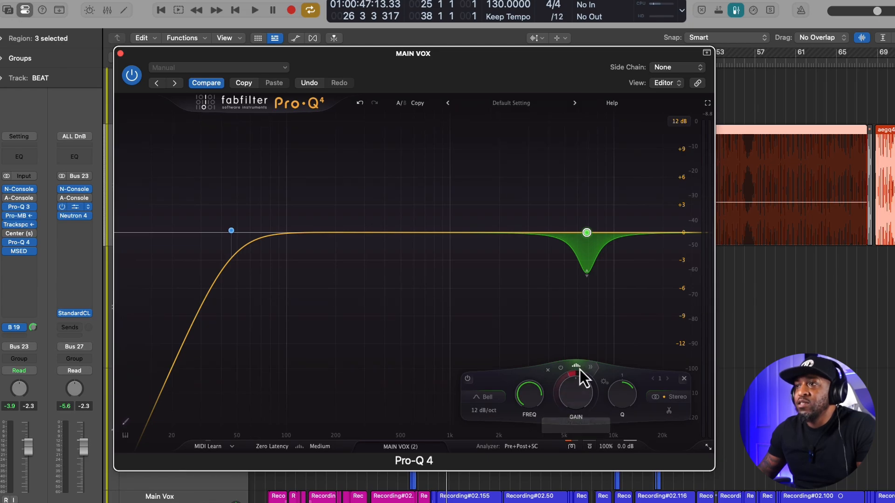
- Play the vocal and widen the spectral bell to a Q of 1.211 with an 18 dB/oct slope
key("space")
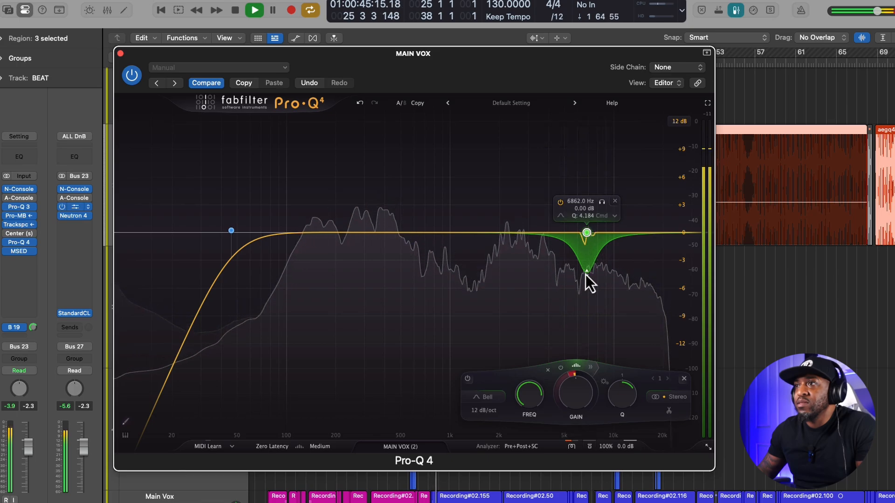
scroll(585, 275, "down", 5)
scroll(586, 275, "down", 3)
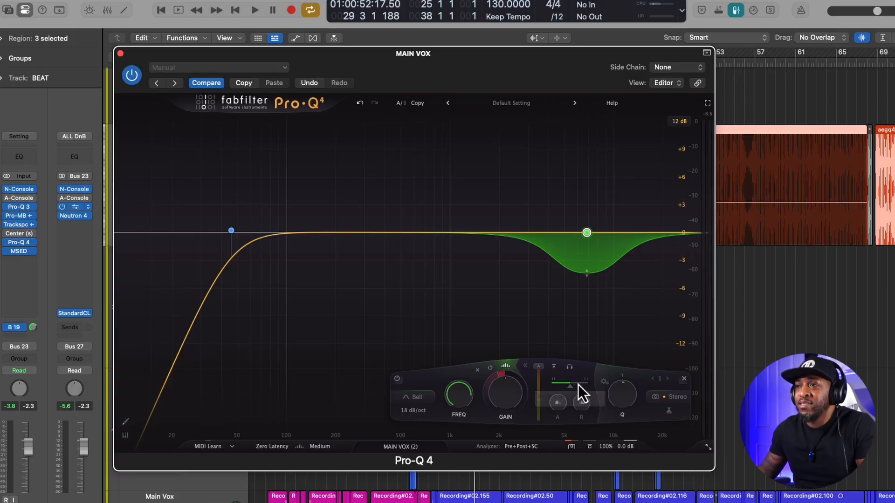
- Lower the bell's spectral density, and raise it to about 64% while listening to the vocal
left_click_drag(579, 384, 568, 388)
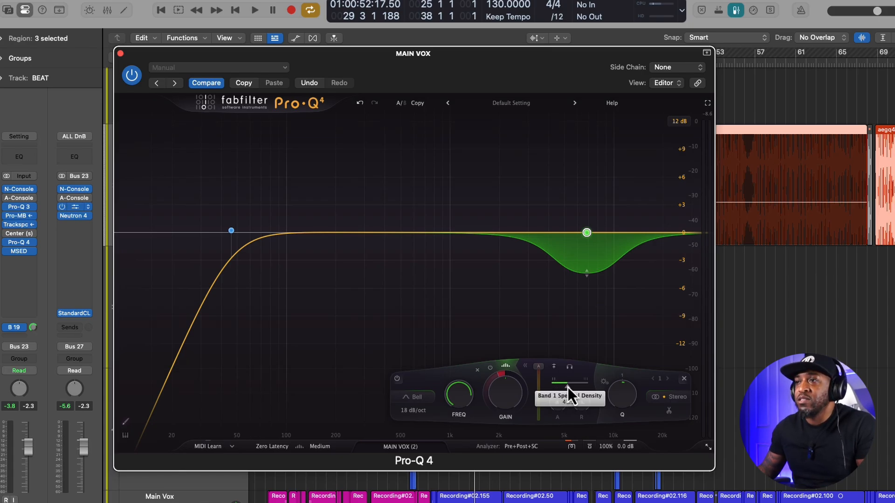
key("space")
mouse_move(568, 387)
left_mouse_down()
mouse_move(556, 389)
mouse_move(584, 386)
mouse_move(574, 387)
left_mouse_up()
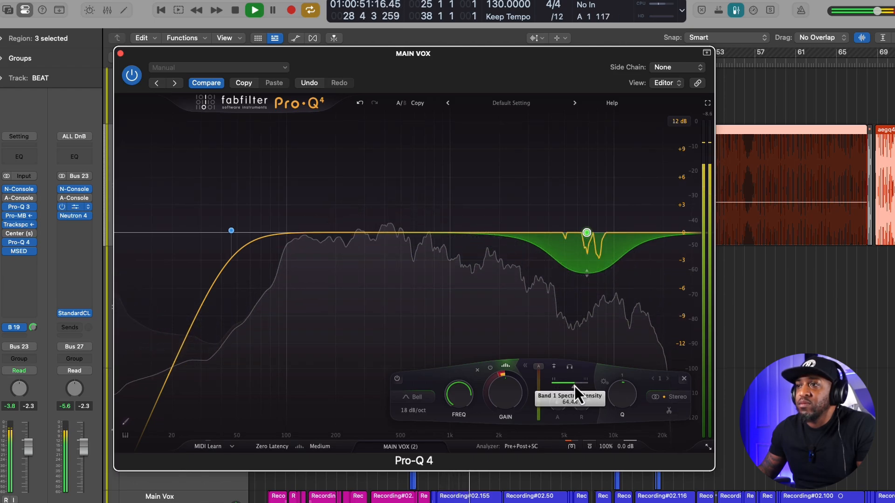
key("space")
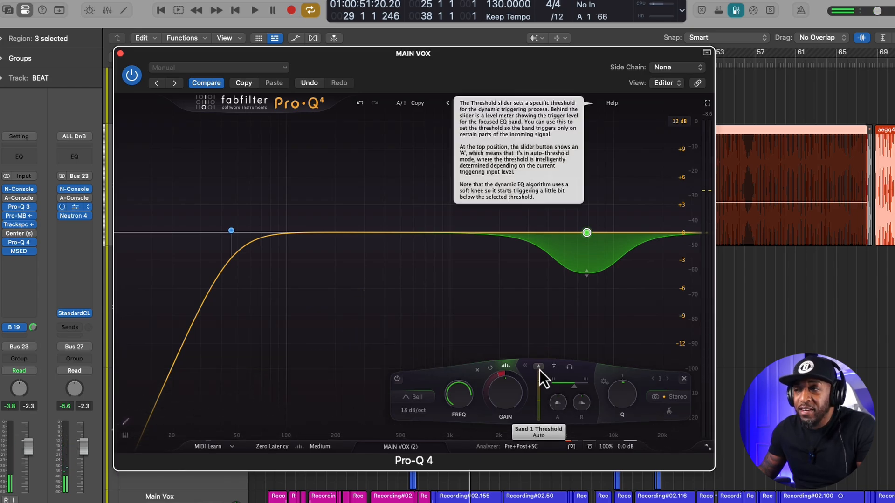
- Try a -36.0 dB threshold, return it to Auto, and set it to about -33.3 dB during playback
left_click_drag(539, 370, 540, 389)
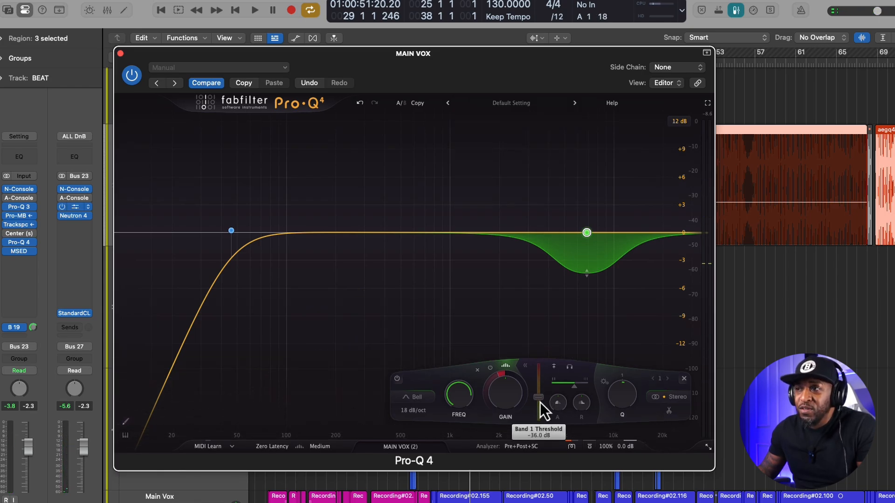
double_click(540, 399)
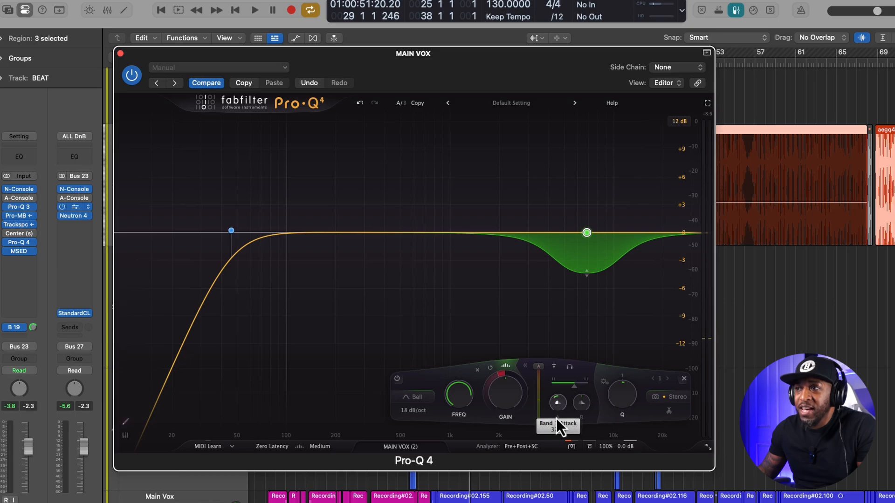
key("space")
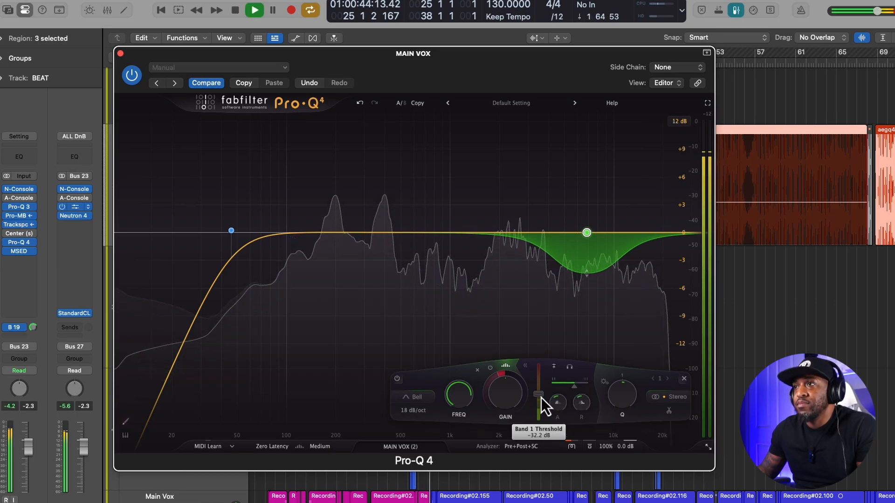
key("space")
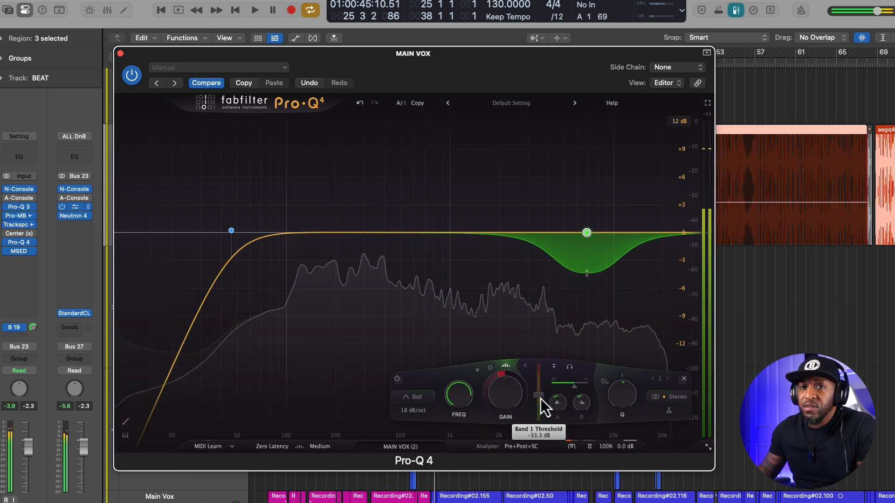
- Set the bell's release to 37.4% during playback and toggle the band's bypass to compare the vocal
key("space")
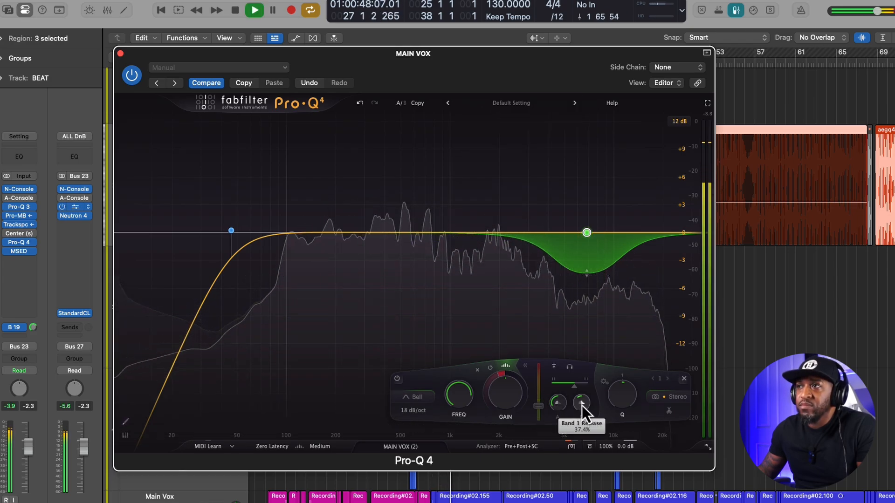
mouse_move(581, 404)
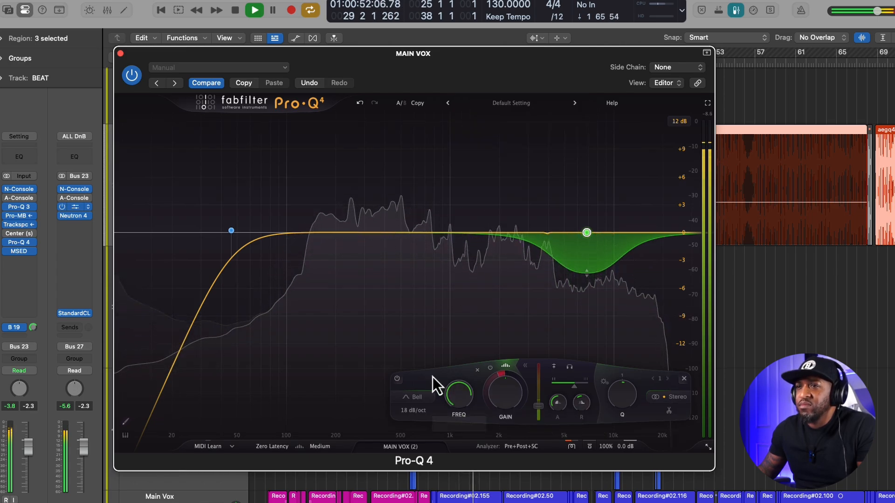
left_click(398, 379)
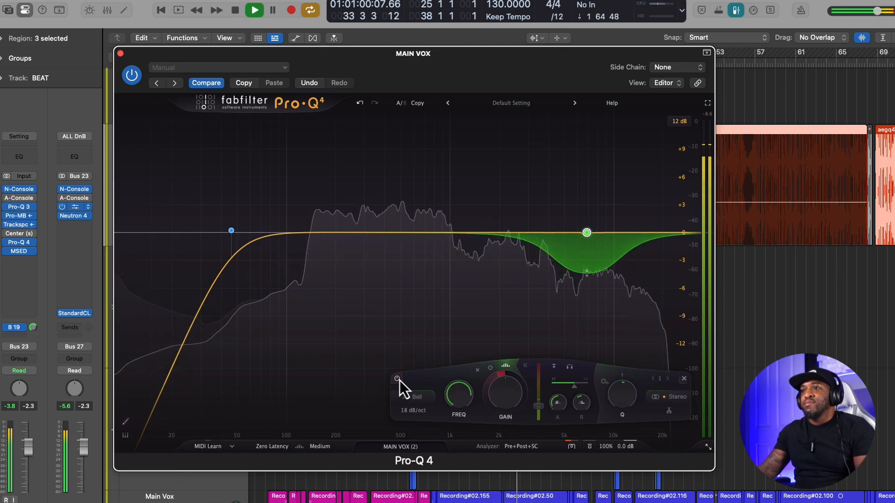
mouse_move(620, 257)
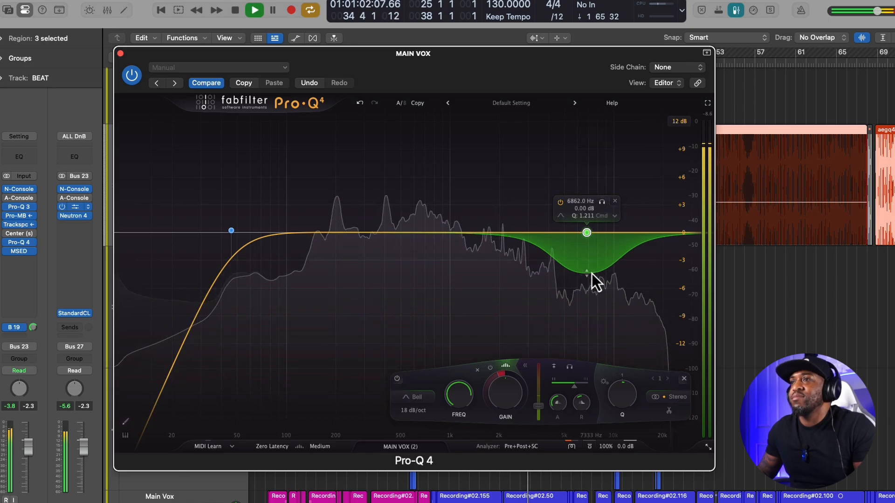
- Widen the bell to a Q of 0.790 with a 30 dB/oct slope, and reduce its spectral density to near the minimum
scroll(592, 274, "down", 3)
scroll(591, 273, "up", 3)
scroll(592, 274, "down", 4)
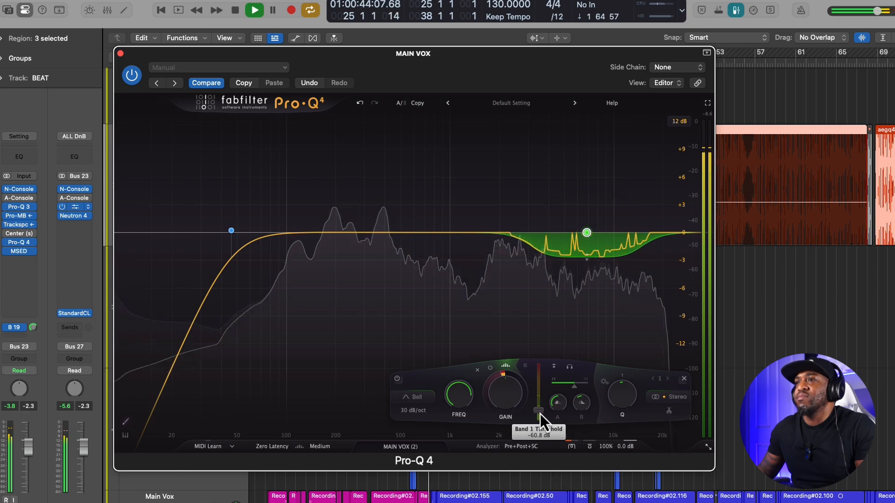
mouse_move(573, 389)
left_mouse_down()
mouse_move(589, 387)
mouse_move(558, 389)
left_mouse_up()
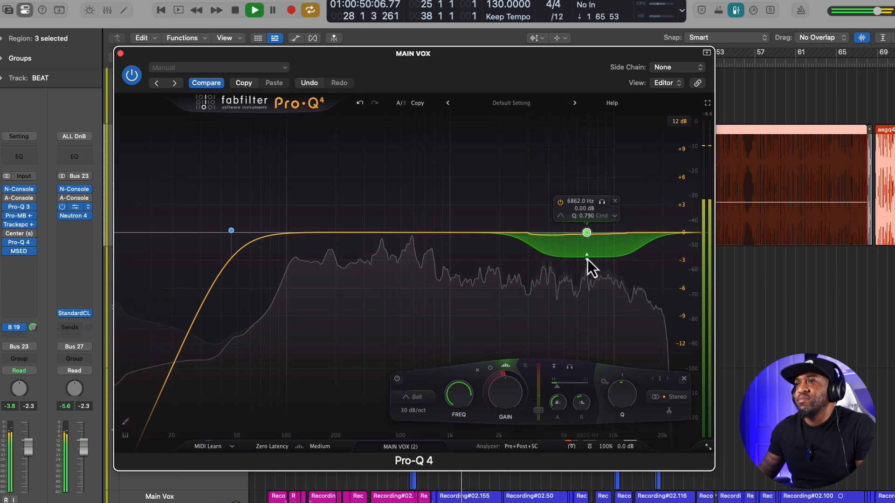
- Set the bell's threshold slightly below -42.1 dB and its release to 74.0%, and stop playback
left_click_drag(536, 410, 540, 405)
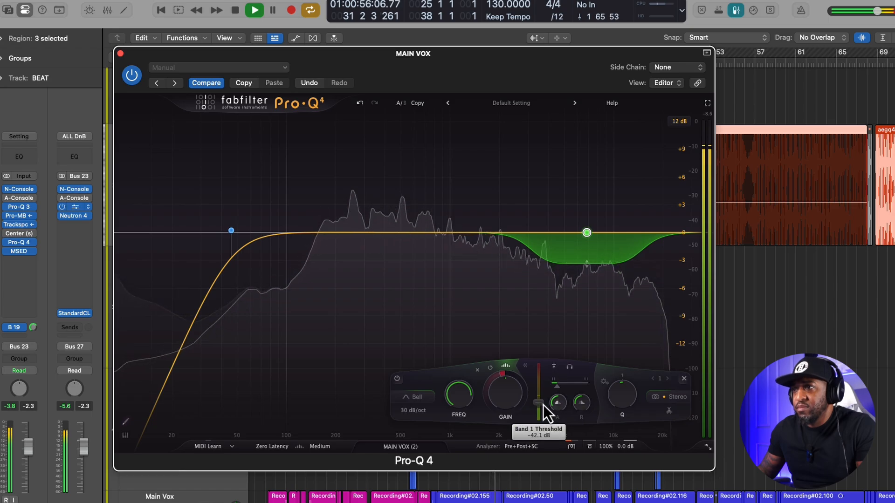
left_click_drag(541, 405, 542, 411)
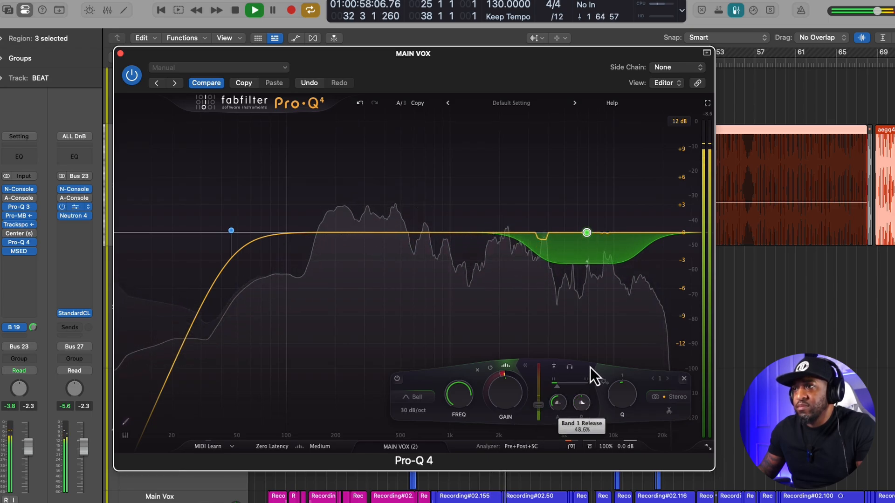
left_click_drag(590, 366, 600, 333)
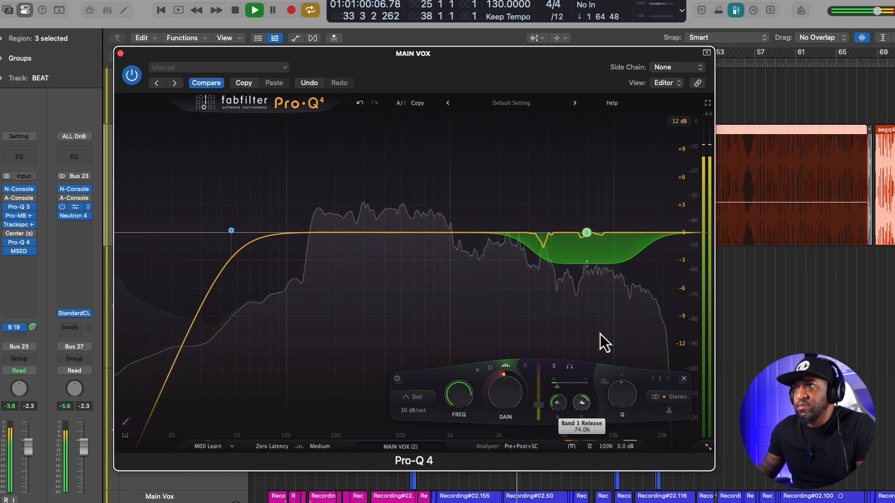
key("space")
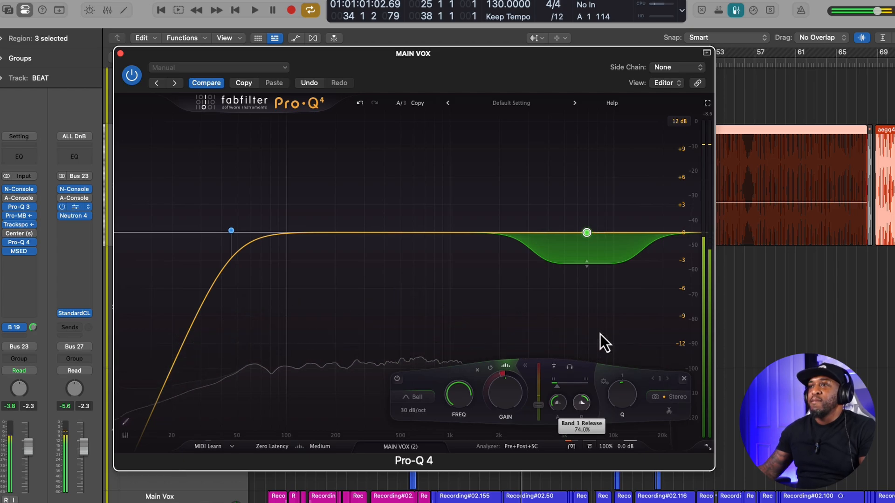